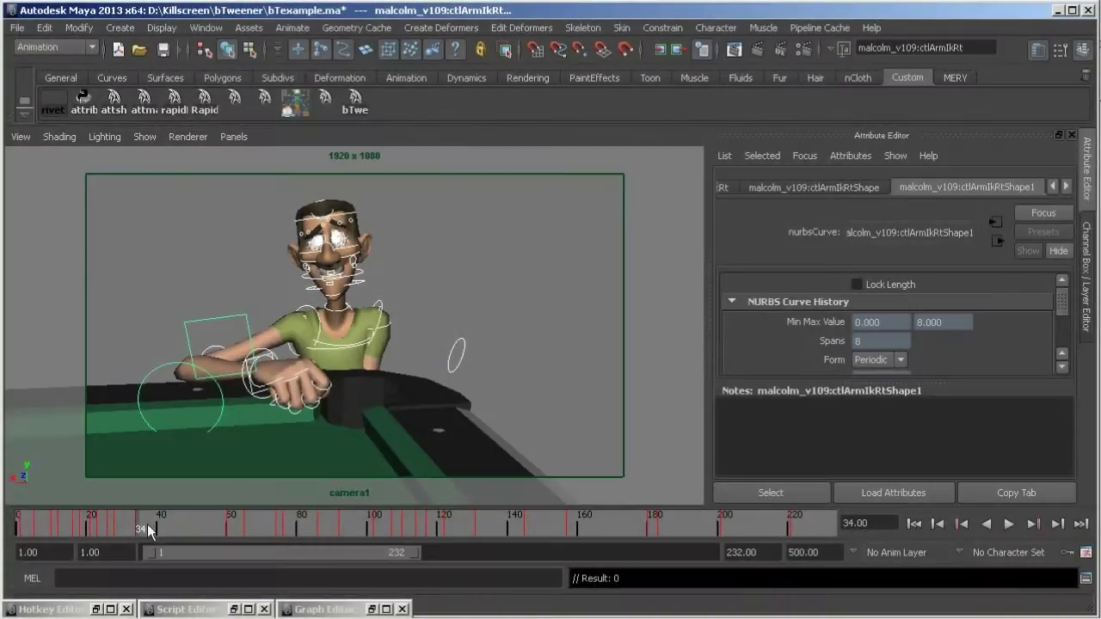
Play and scrub the animation between about frames 34 and 79 to examine how the poses change
{"action": "left_click_drag", "start_coordinate": [230, 533], "coordinate": [201, 532]}
{"action": "key", "text": "alt+v"}
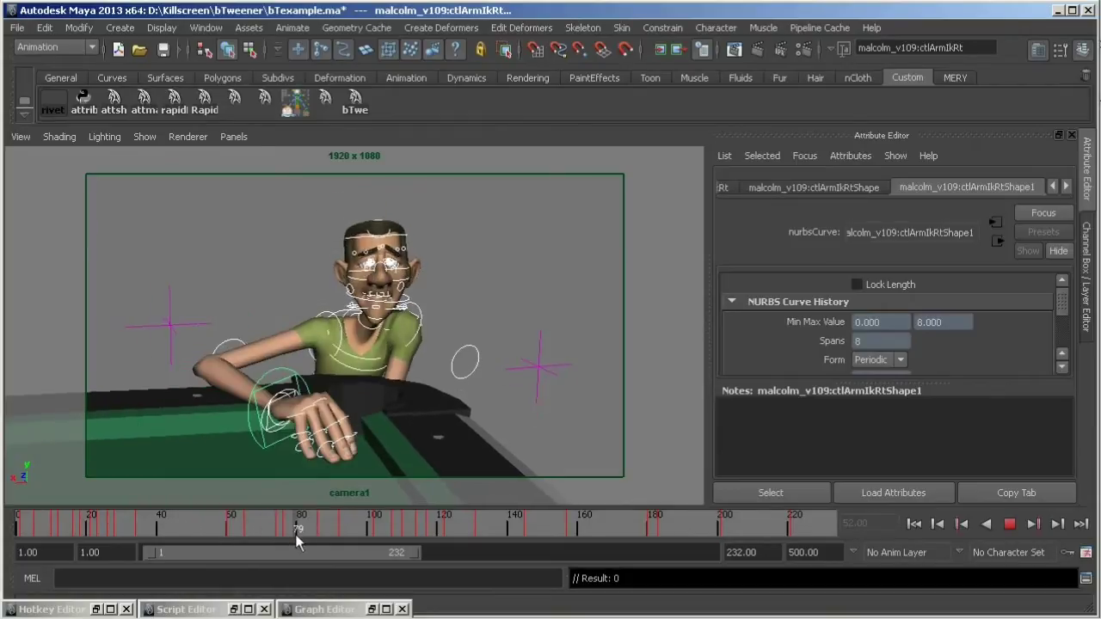
{"action": "mouse_move", "coordinate": [179, 525]}
{"action": "left_mouse_down"}
{"action": "mouse_move", "coordinate": [138, 527]}
{"action": "mouse_move", "coordinate": [243, 531]}
{"action": "mouse_move", "coordinate": [181, 527]}
{"action": "left_mouse_up"}
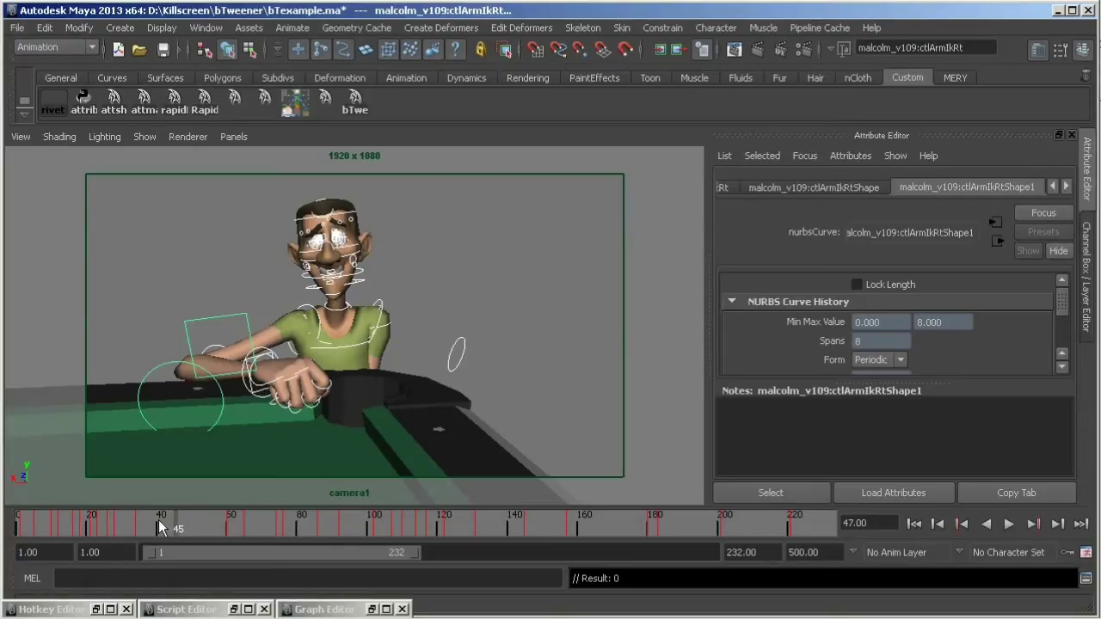
{"action": "key", "text": "alt+v"}
{"action": "mouse_move", "coordinate": [236, 529]}
{"action": "left_mouse_down"}
{"action": "mouse_move", "coordinate": [131, 529]}
{"action": "mouse_move", "coordinate": [193, 535]}
{"action": "left_mouse_up"}
{"action": "key", "text": "alt+v"}
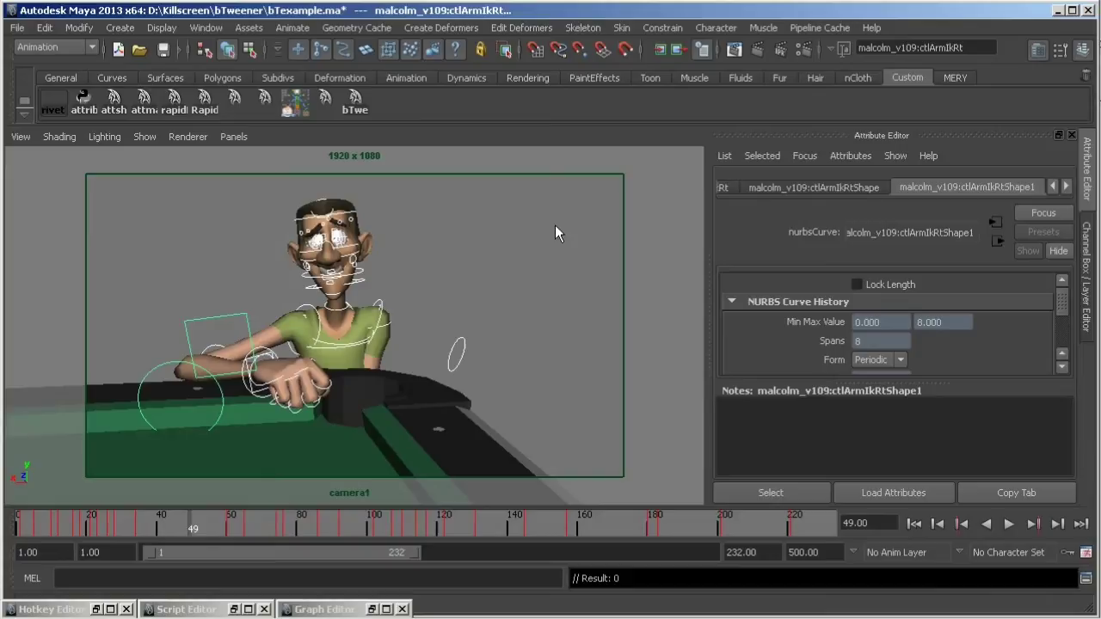
Set the default in tangent to Linear and the default out tangent to Stepped, save the preferences, and toggle auto key
{"action": "left_click", "coordinate": [1084, 558]}
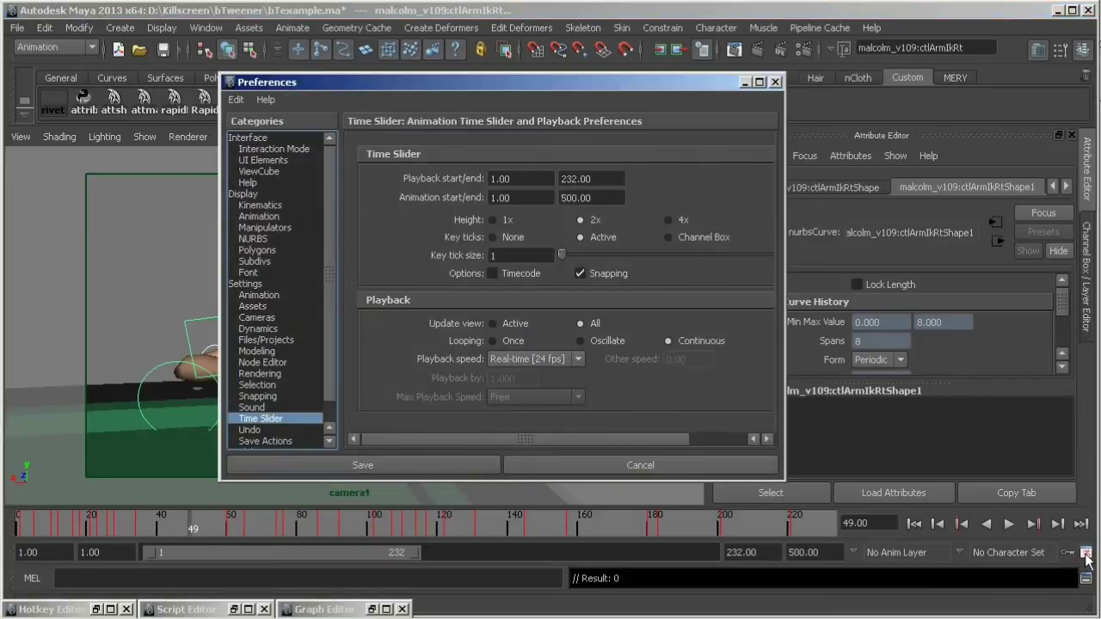
{"action": "left_click", "coordinate": [285, 295]}
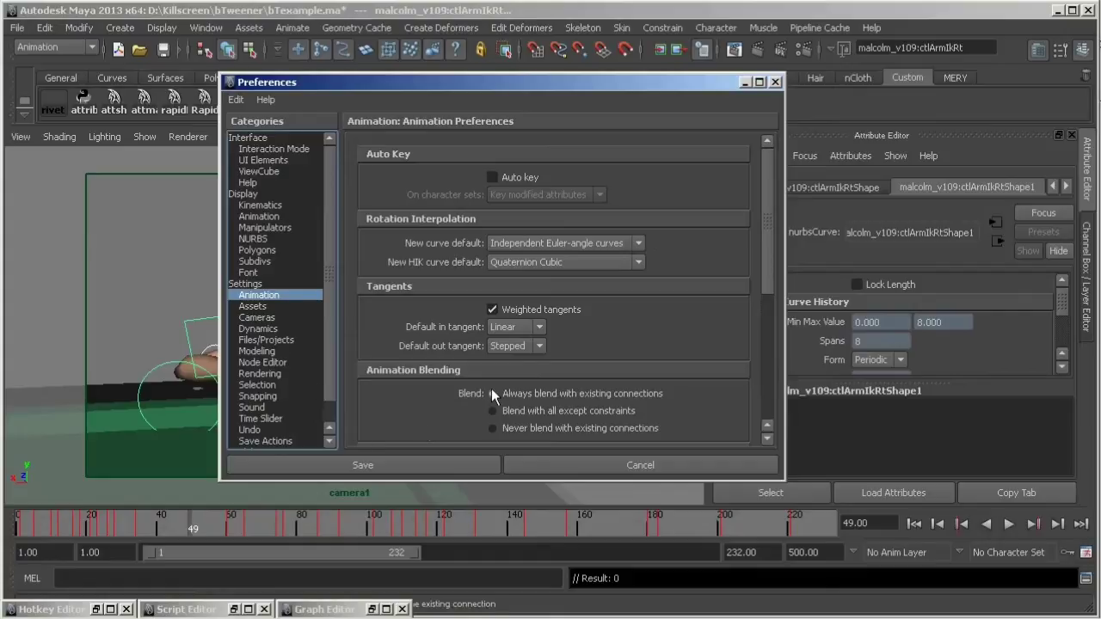
{"action": "left_click", "coordinate": [516, 327]}
{"action": "left_click", "coordinate": [529, 353]}
{"action": "left_click", "coordinate": [526, 344]}
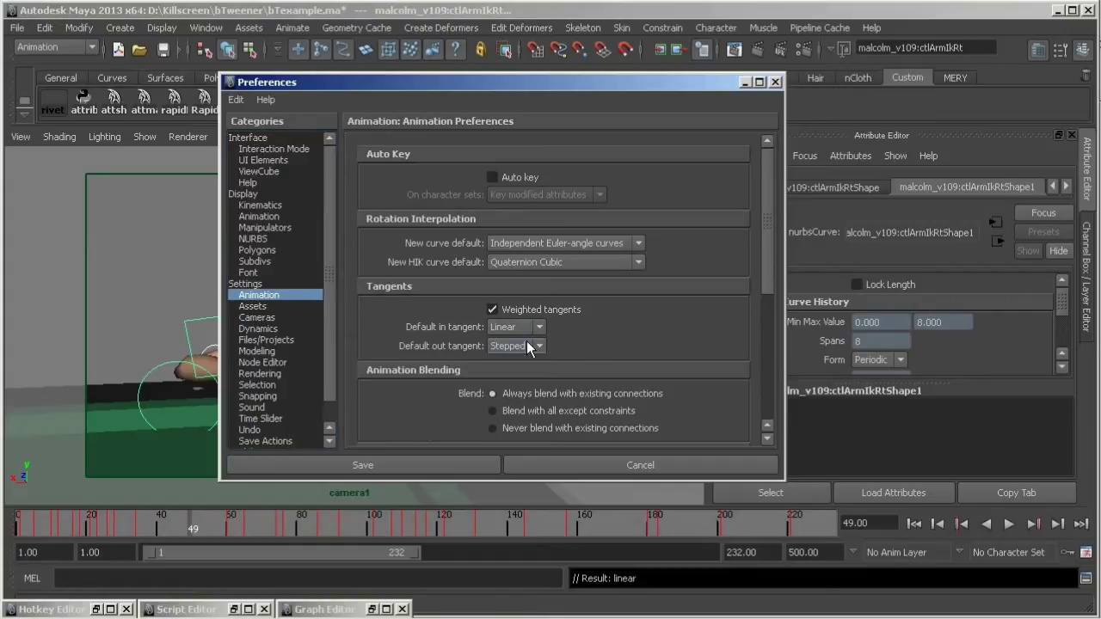
{"action": "left_click", "coordinate": [525, 404]}
{"action": "left_click", "coordinate": [775, 82]}
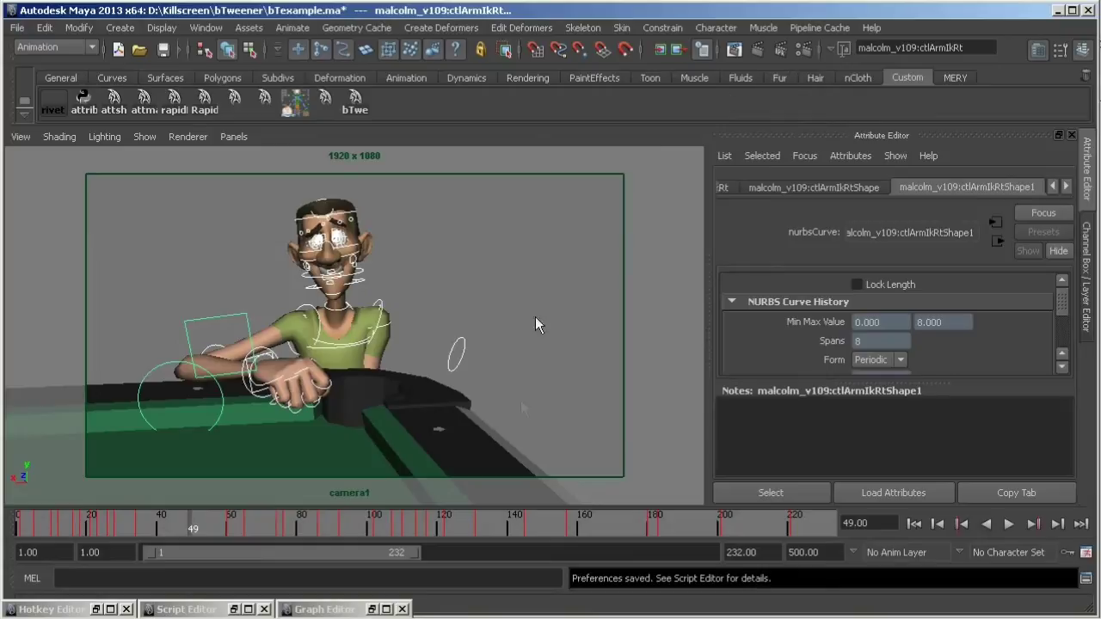
{"action": "left_click", "coordinate": [1068, 555]}
Open the Graph Editor and select all the keys at frame 60
{"action": "left_click", "coordinate": [371, 609]}
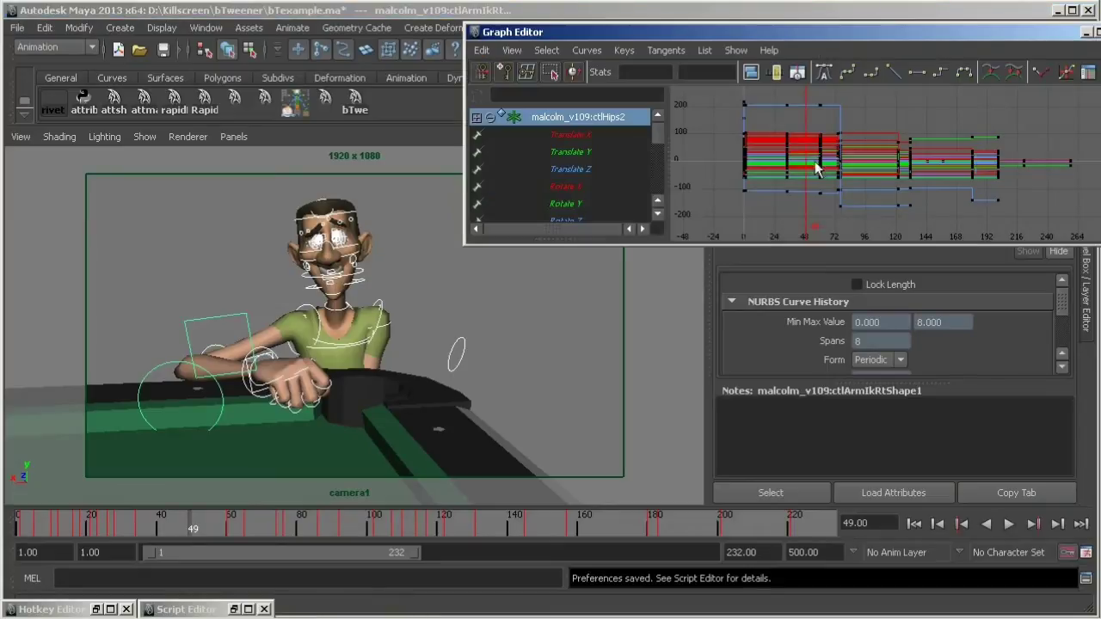
{"action": "mouse_move", "coordinate": [810, 153]}
{"action": "left_mouse_down"}
{"action": "mouse_move", "coordinate": [782, 155]}
{"action": "mouse_move", "coordinate": [822, 161]}
{"action": "mouse_move", "coordinate": [806, 160]}
{"action": "left_mouse_up"}
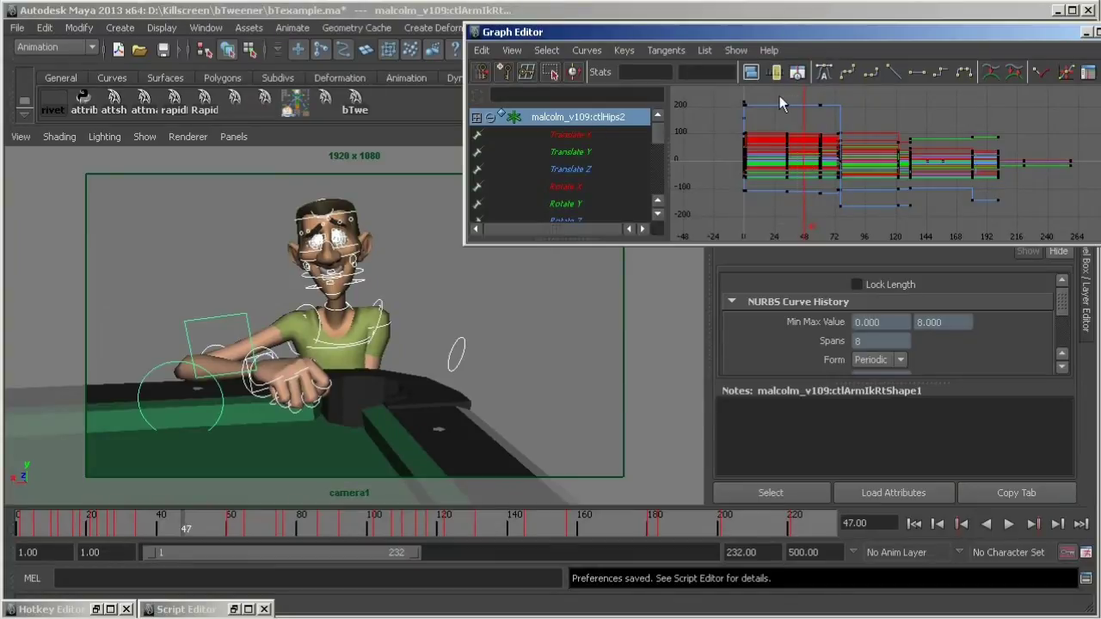
{"action": "left_click_drag", "start_coordinate": [779, 96], "coordinate": [813, 202]}
{"action": "left_click_drag", "start_coordinate": [815, 135], "coordinate": [831, 247]}
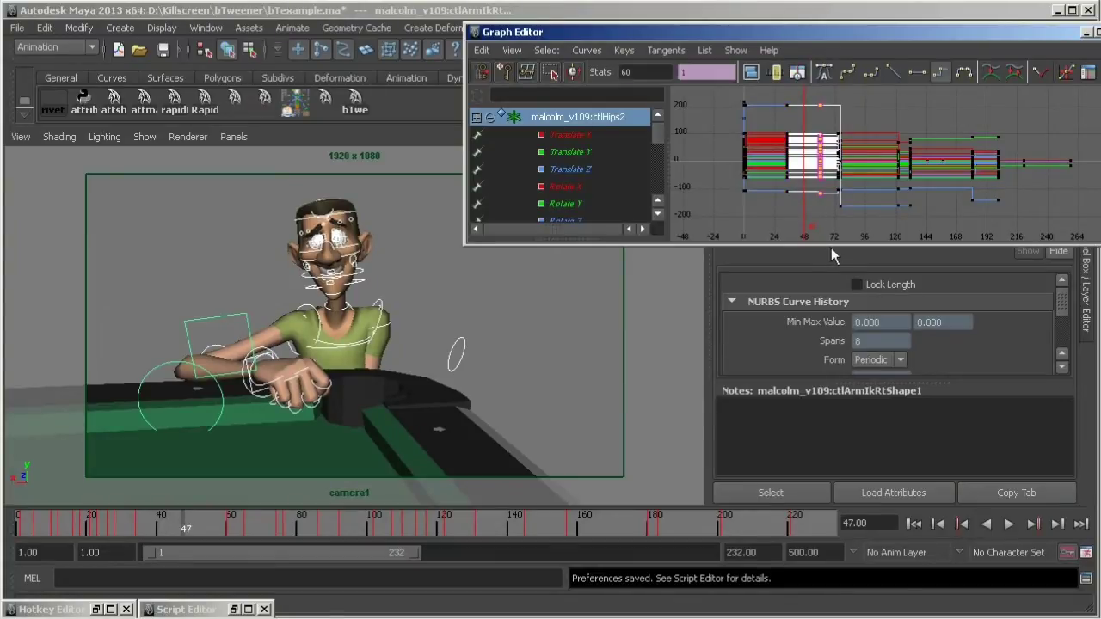
Go to frame 34 and set its key tangents to Linear from the time slider
{"action": "left_click_drag", "start_coordinate": [185, 525], "coordinate": [140, 529]}
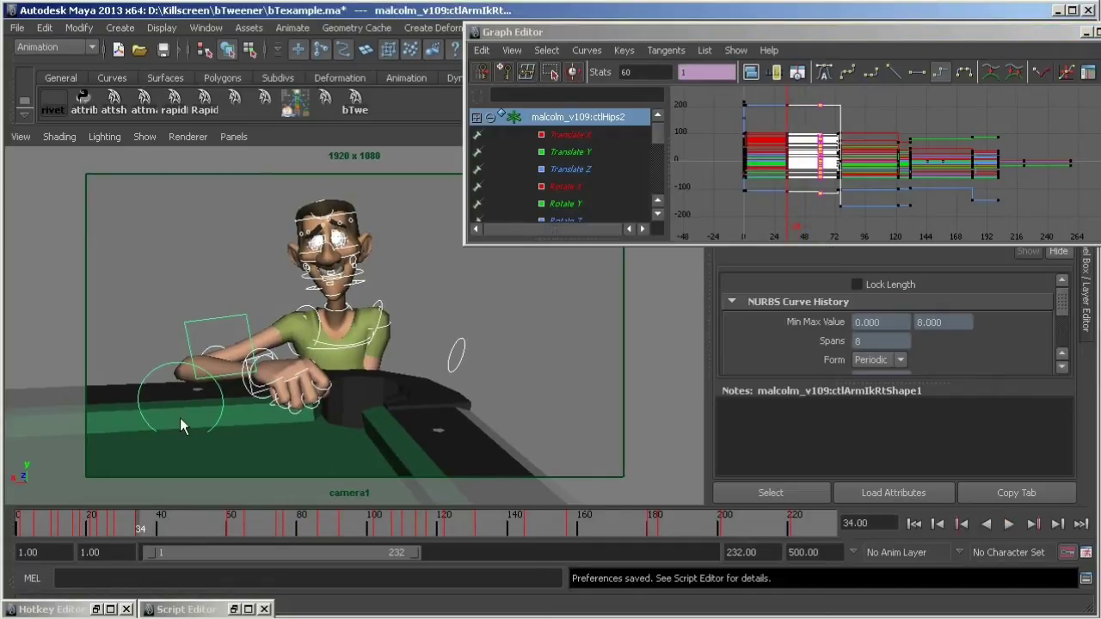
{"action": "right_click", "coordinate": [142, 524]}
{"action": "mouse_move", "coordinate": [203, 399]}
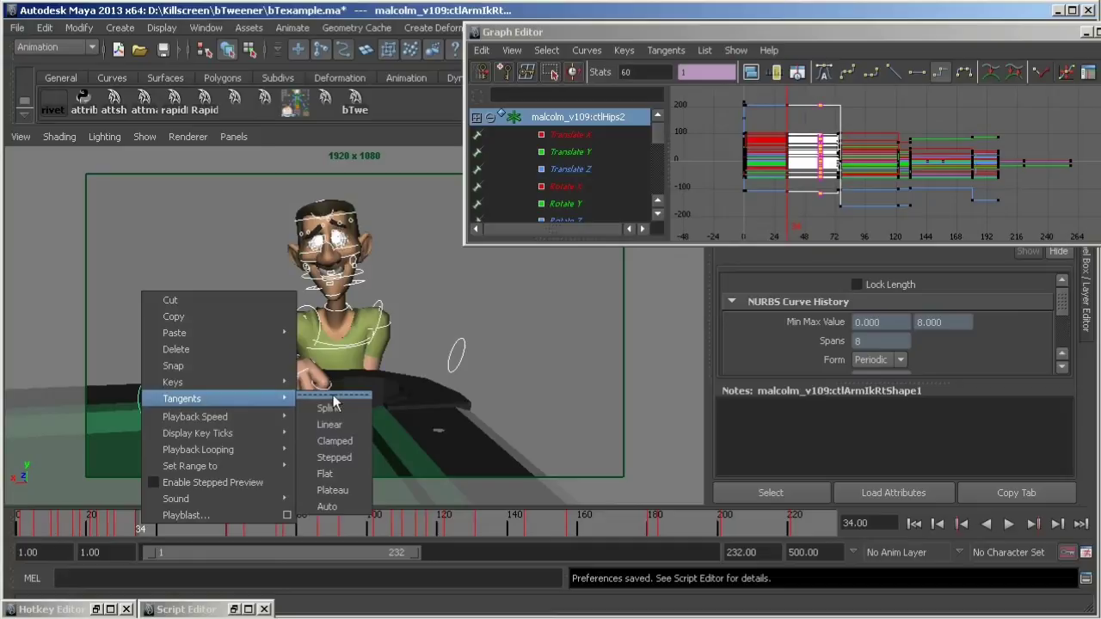
{"action": "left_click", "coordinate": [330, 425]}
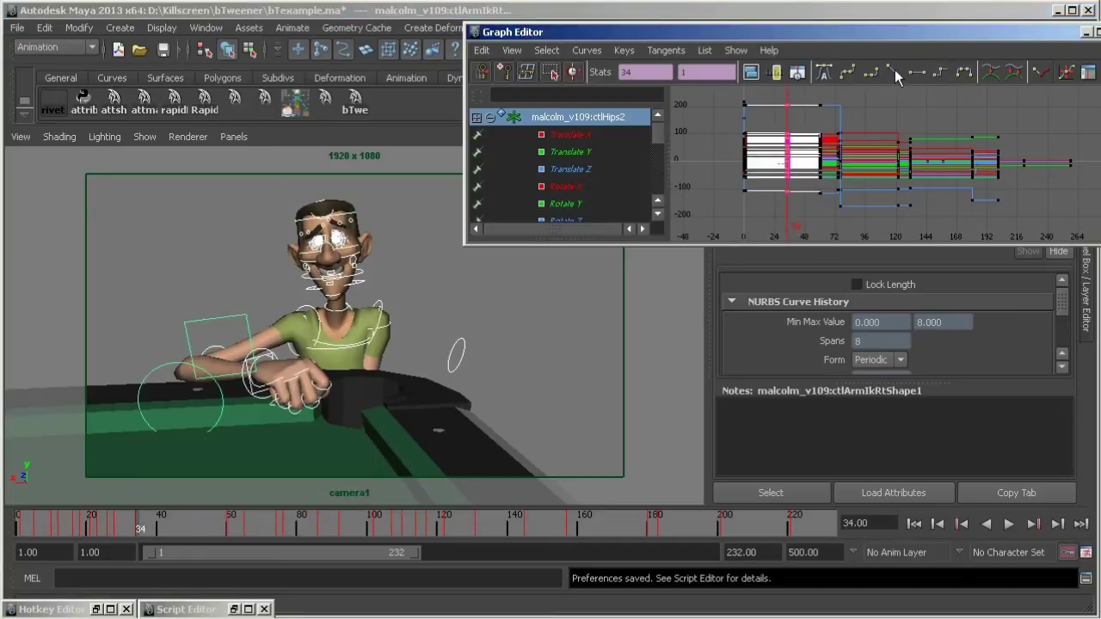
Review the LinearKey and FlatKey commands and their assigned hotkeys in the Hotkey Editor
{"action": "left_click", "coordinate": [110, 609]}
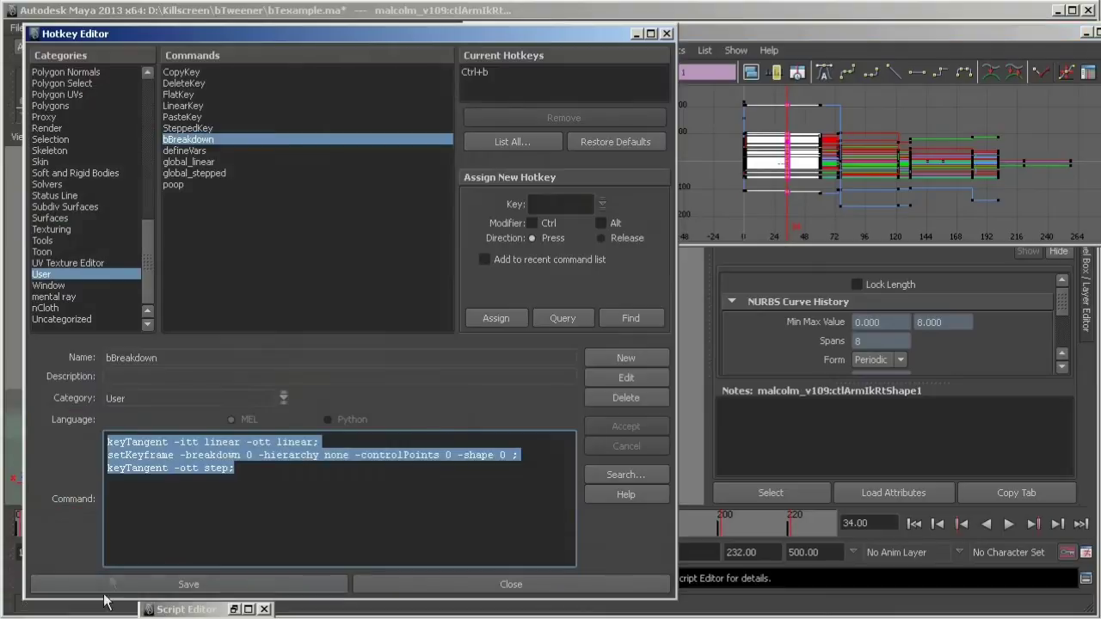
{"action": "left_click", "coordinate": [203, 105]}
{"action": "left_click_drag", "start_coordinate": [278, 442], "coordinate": [105, 442]}
{"action": "left_click", "coordinate": [475, 72]}
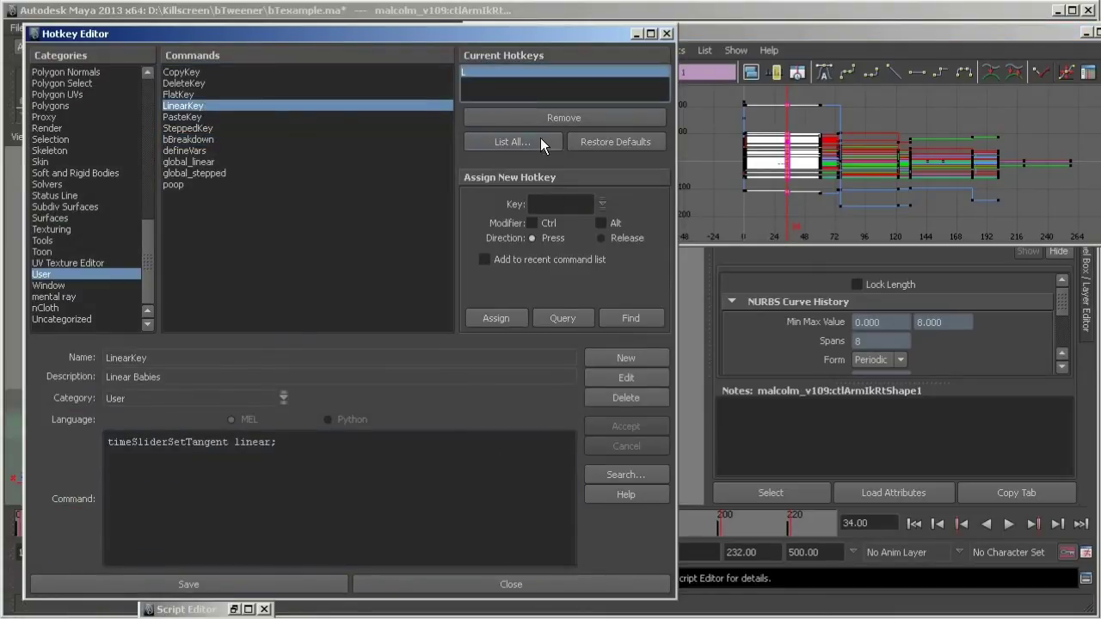
{"action": "left_click", "coordinate": [212, 95]}
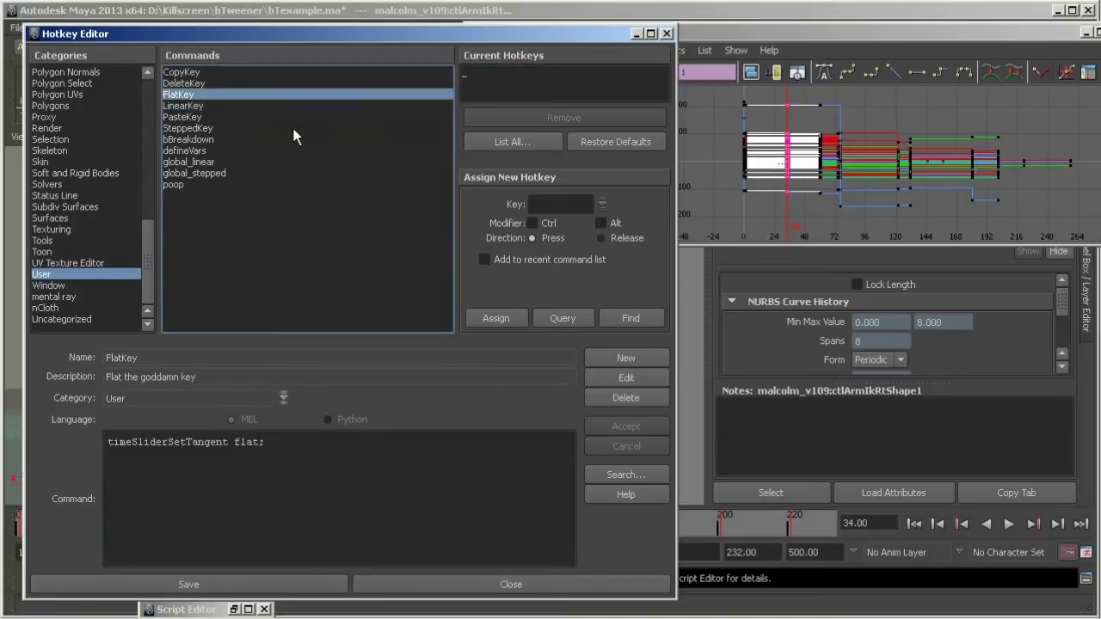
{"action": "left_click", "coordinate": [638, 33]}
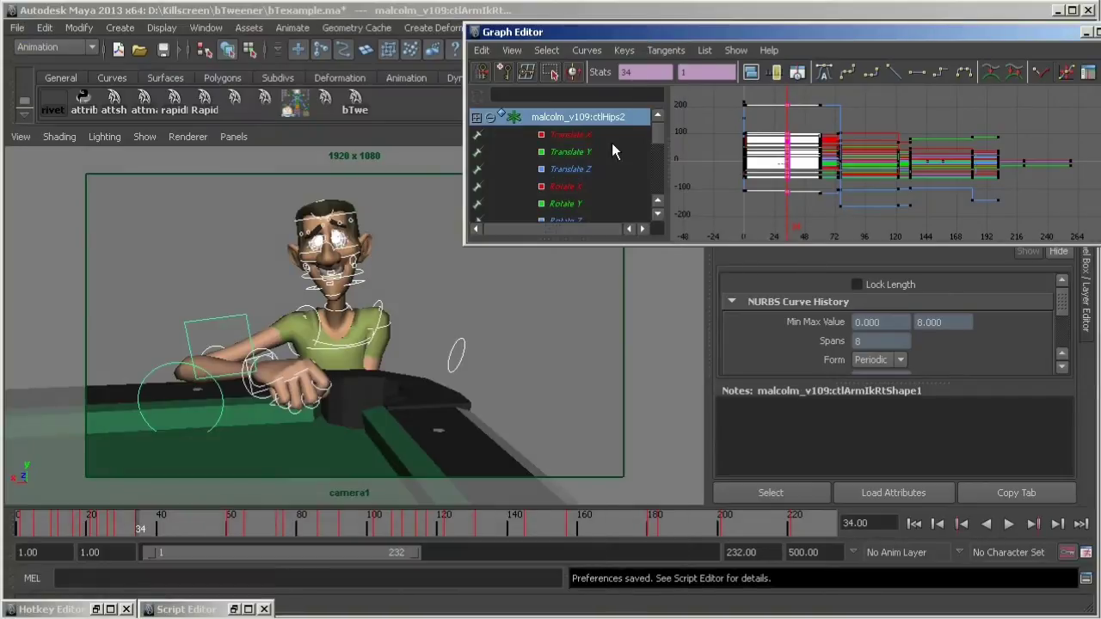
Make the frame 34 key tangents linear with the custom hotkey and try setting a key at frame 48
{"action": "key", "text": "shift+l"}
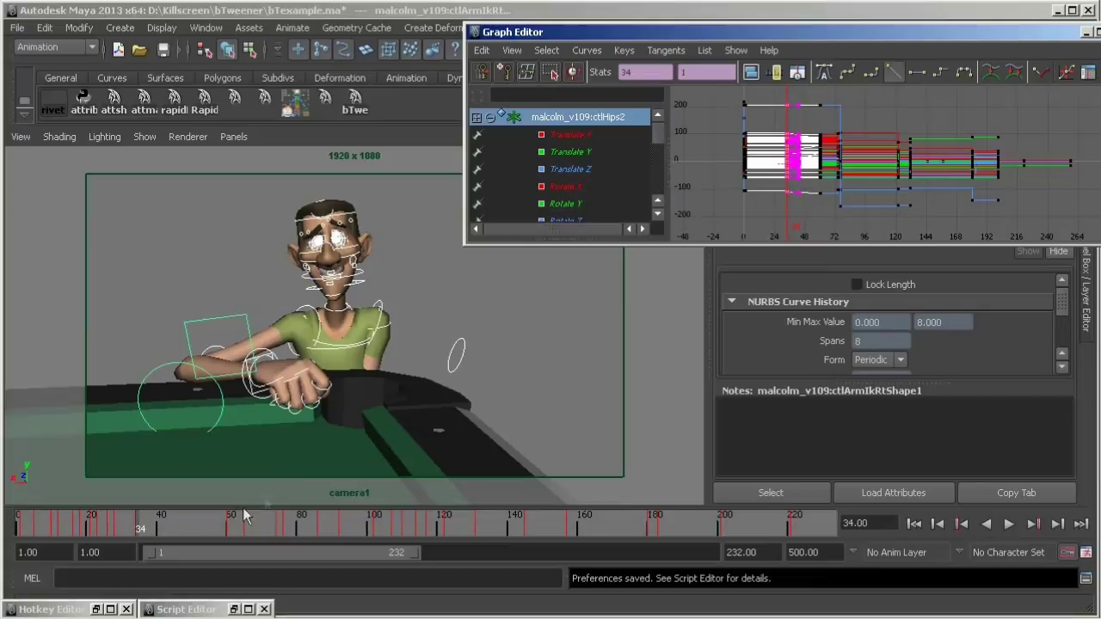
{"action": "left_click", "coordinate": [189, 526]}
{"action": "key", "text": "s"}
{"action": "mouse_move", "coordinate": [190, 526]}
{"action": "left_mouse_down"}
{"action": "mouse_move", "coordinate": [140, 527]}
{"action": "mouse_move", "coordinate": [230, 533]}
{"action": "mouse_move", "coordinate": [189, 529]}
{"action": "left_mouse_up"}
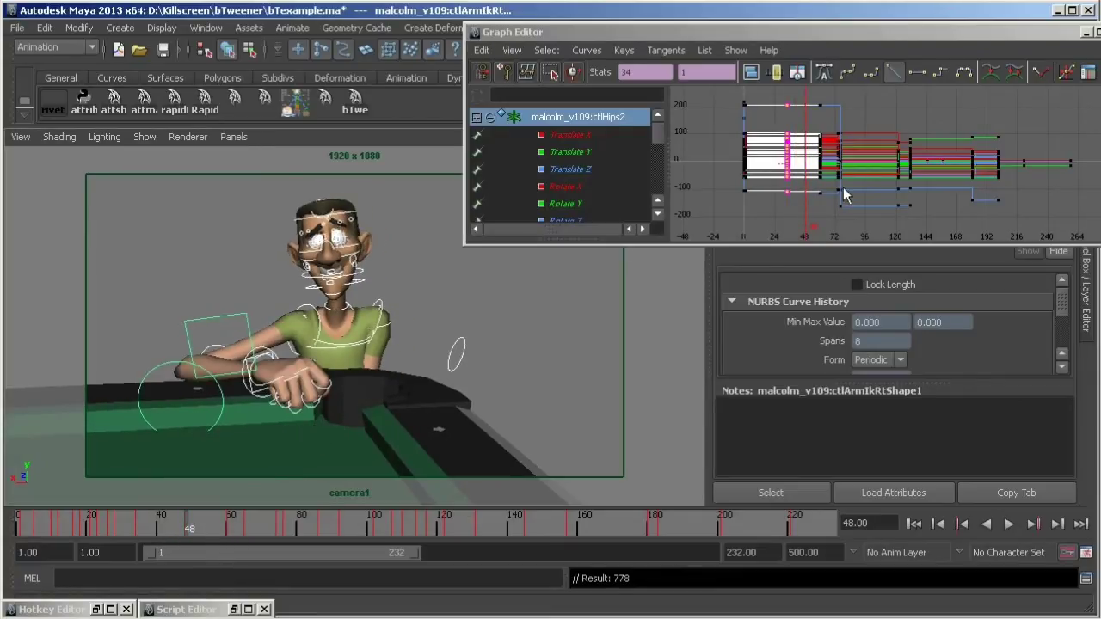
Examine the full script and hotkey of the bBreakdown command in the Hotkey Editor
{"action": "left_click", "coordinate": [96, 609]}
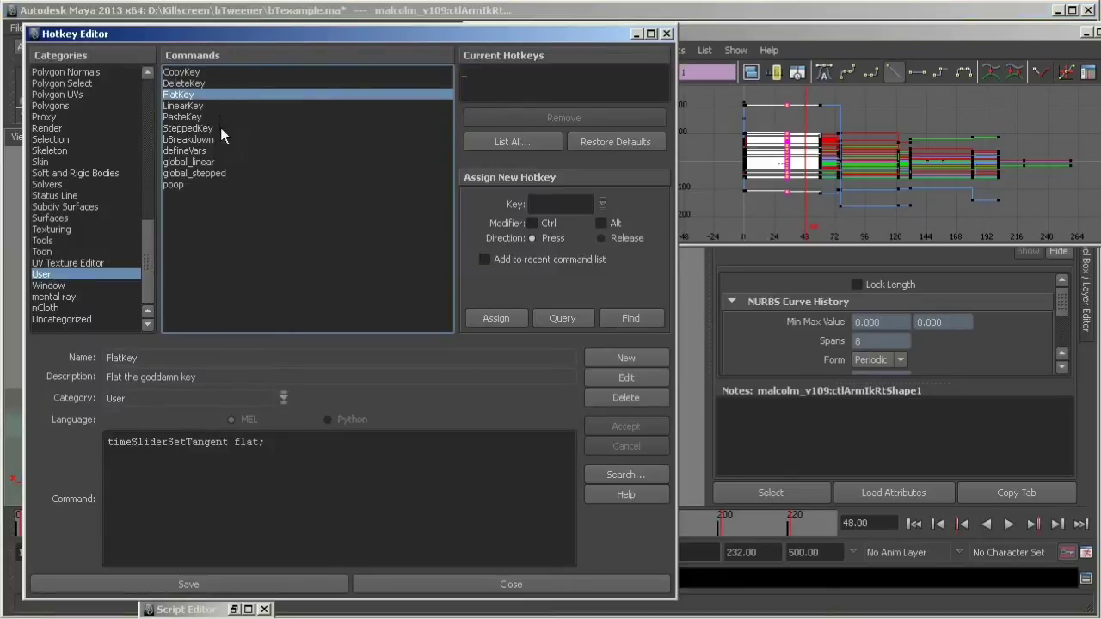
{"action": "left_click", "coordinate": [187, 138]}
{"action": "left_click", "coordinate": [167, 441]}
{"action": "key", "text": "ctrl+a"}
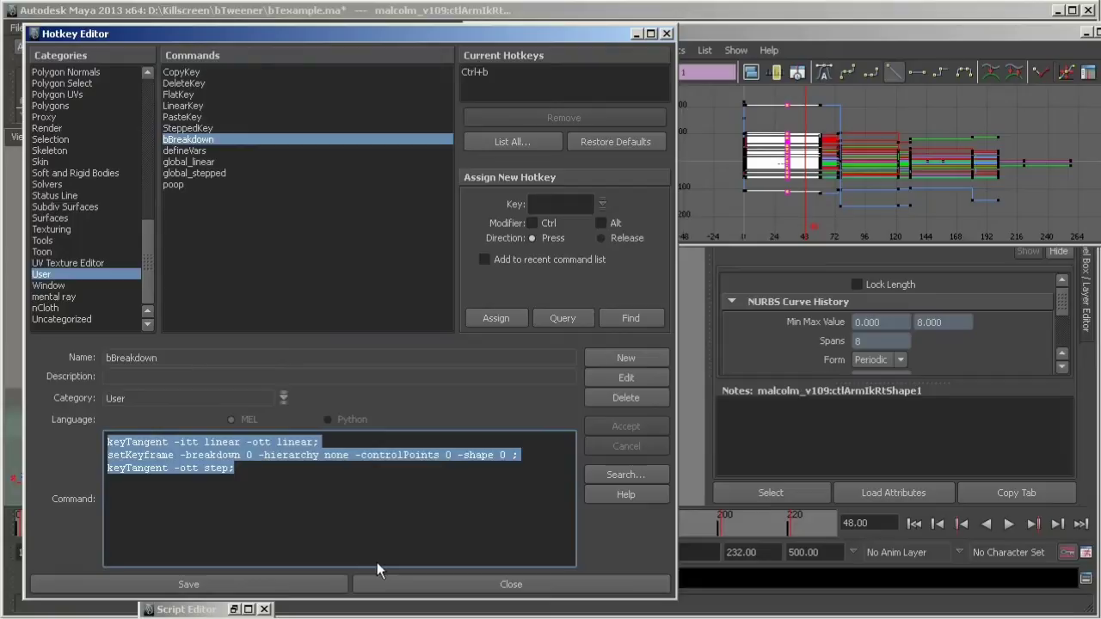
{"action": "left_click", "coordinate": [637, 34]}
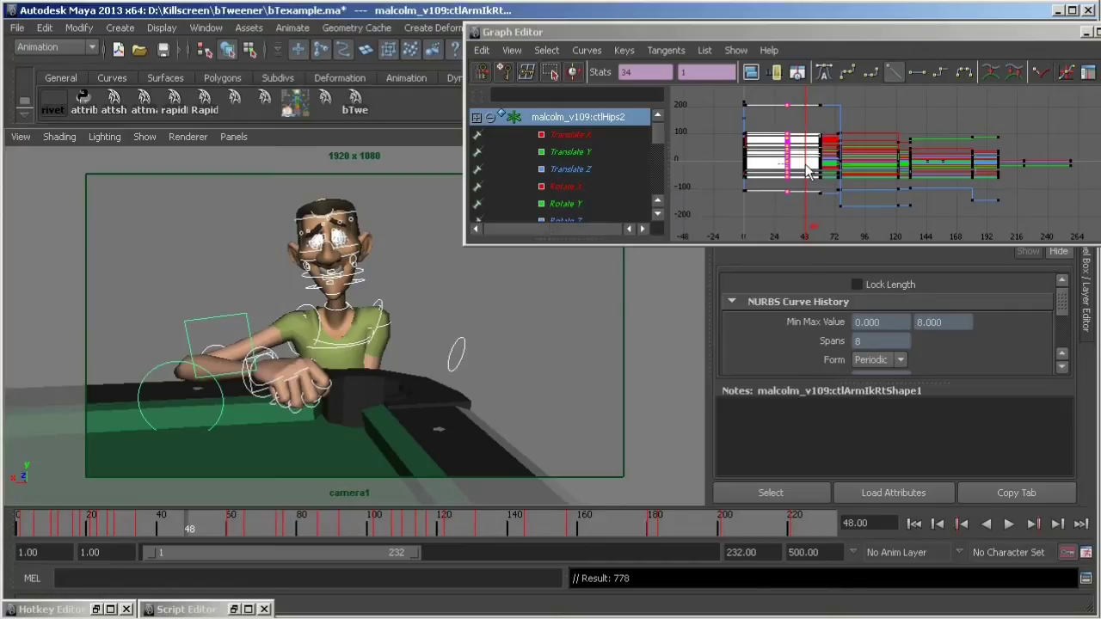
Select the frame 34 keys, insert a breakdown key at frame 48 and compare its pose with the neighbouring keyframes
{"action": "left_click", "coordinate": [796, 221]}
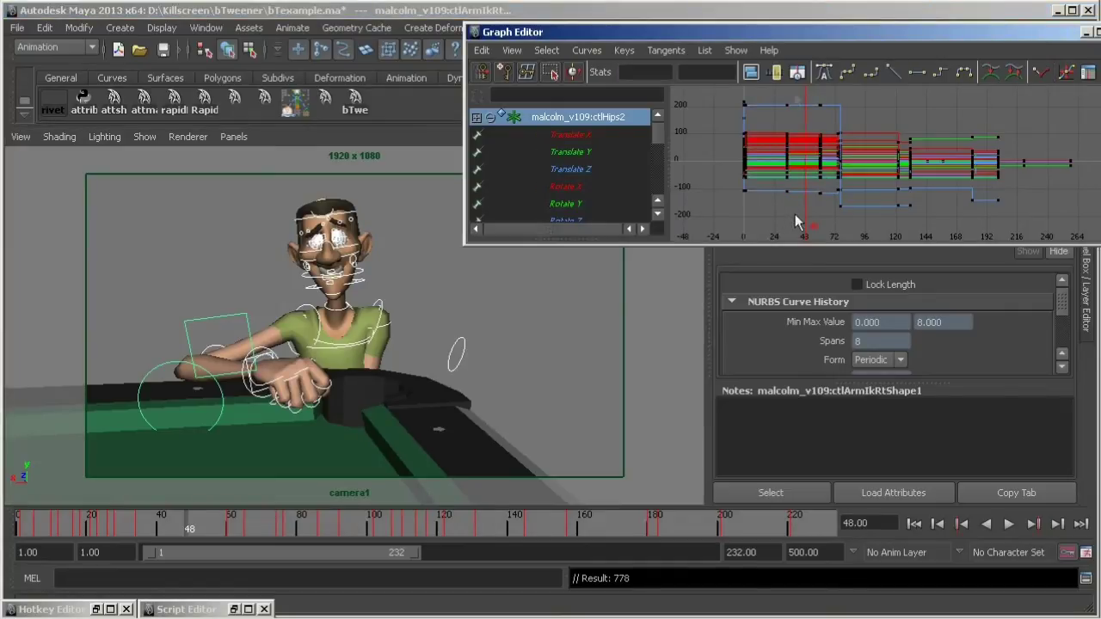
{"action": "left_click_drag", "start_coordinate": [796, 98], "coordinate": [779, 218]}
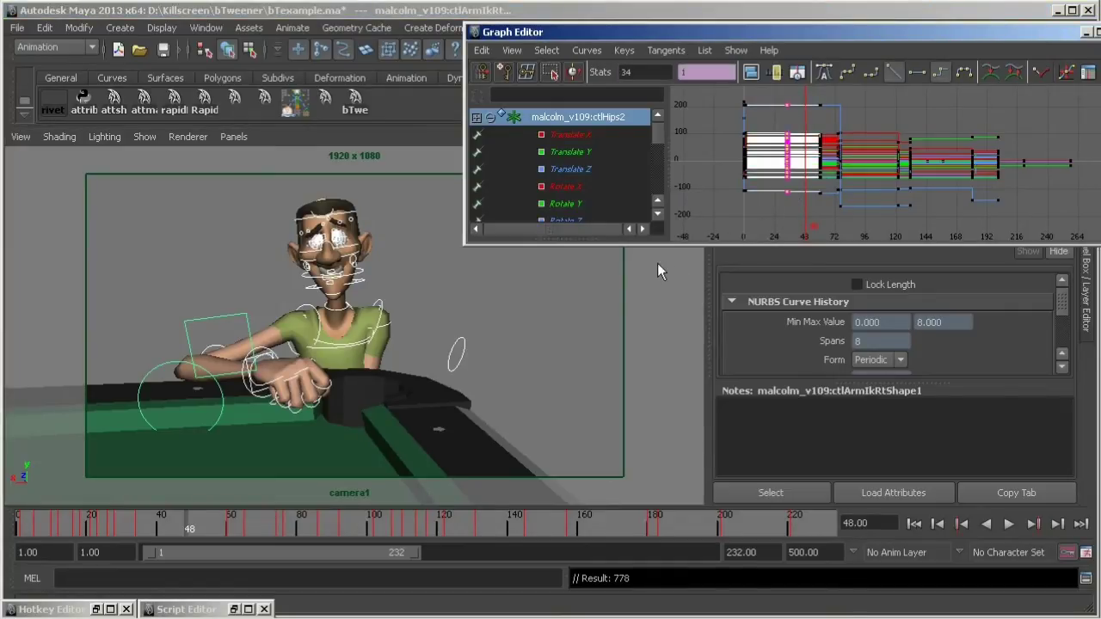
{"action": "key", "text": "s"}
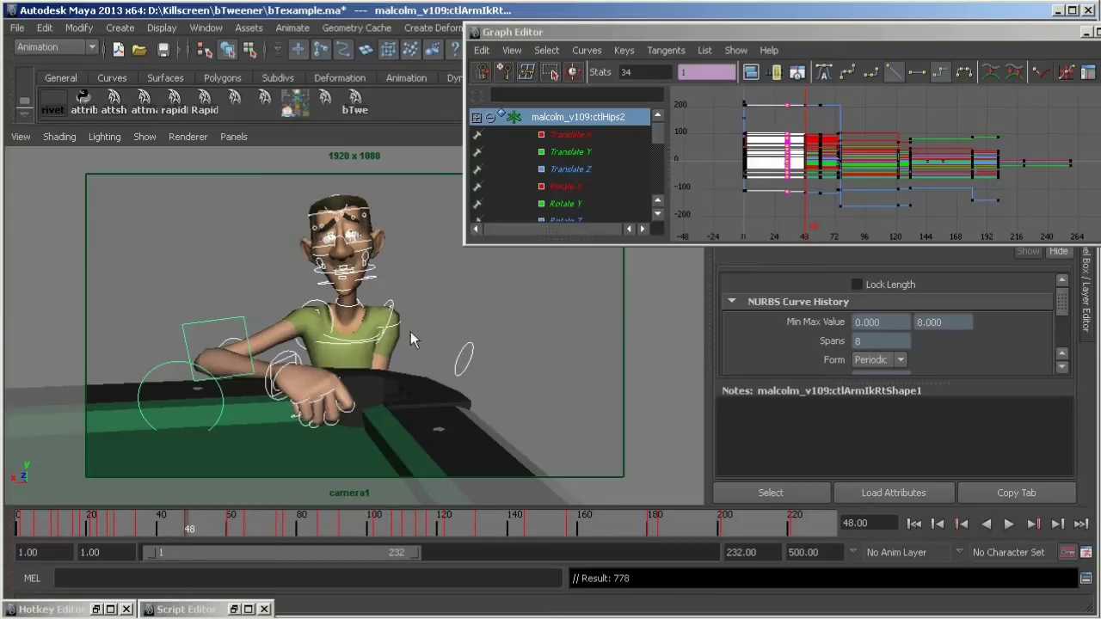
{"action": "key", "text": "comma"}
{"action": "key", "text": "period"}
{"action": "key", "text": "period"}
{"action": "key", "text": "comma"}
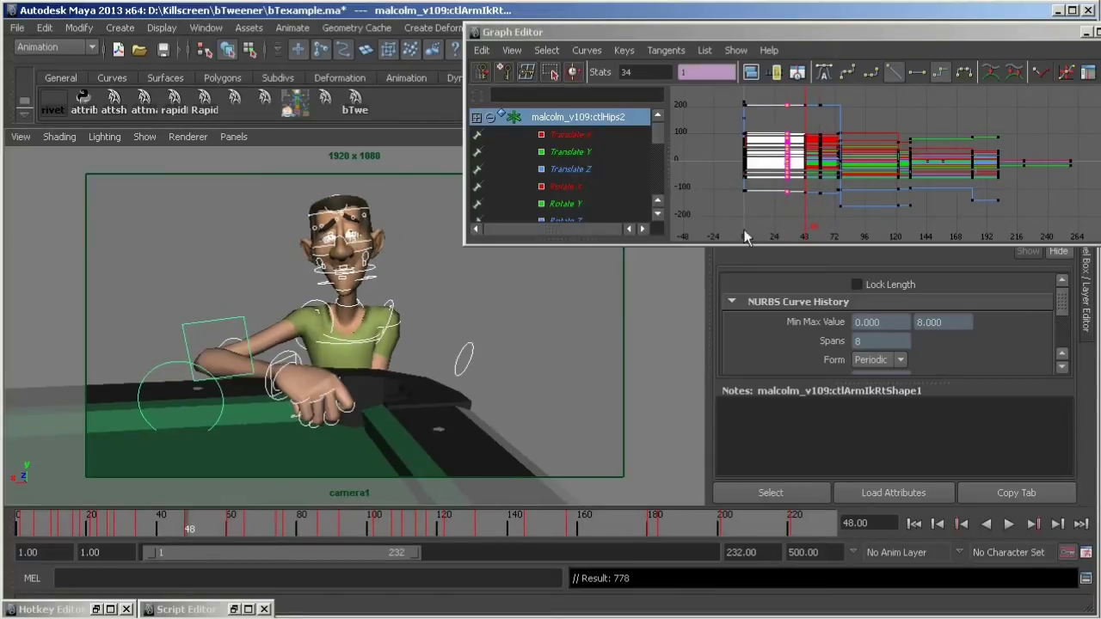
{"action": "left_click", "coordinate": [878, 220]}
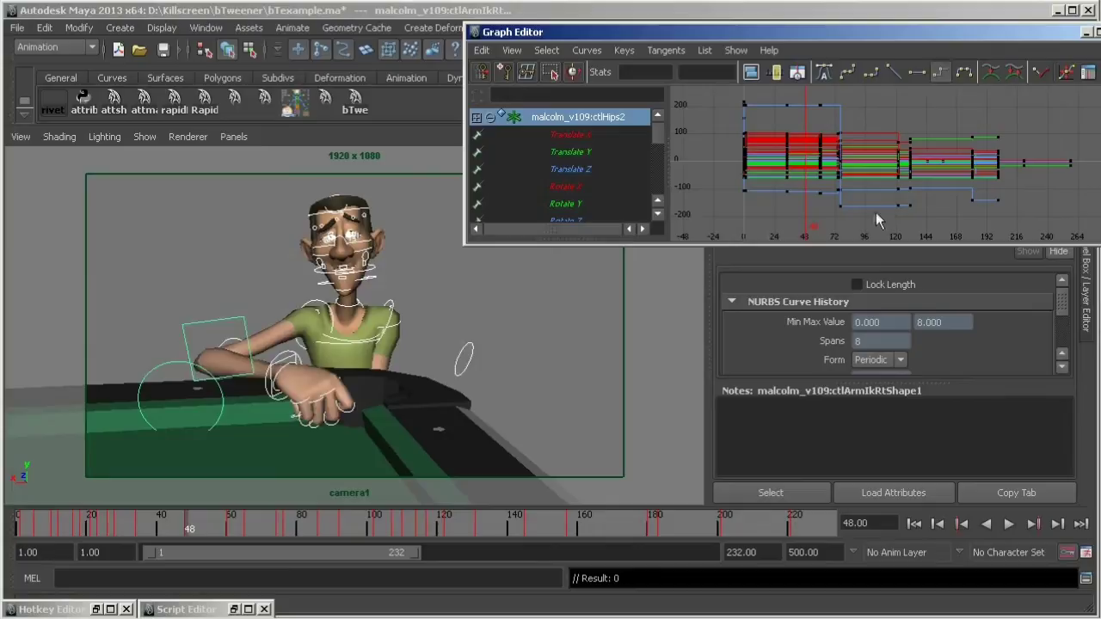
Review the time slider, global tangent and bBreakdown hotkey scripts in the Script Editor
{"action": "left_click", "coordinate": [250, 608]}
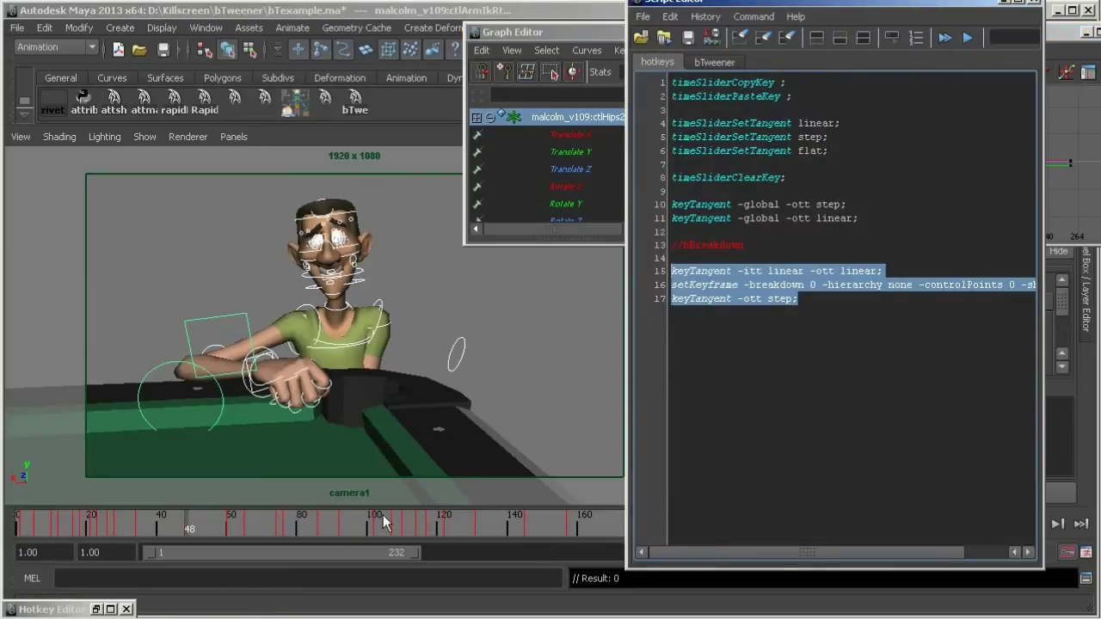
{"action": "left_click", "coordinate": [852, 140]}
{"action": "left_click_drag", "start_coordinate": [860, 219], "coordinate": [708, 40]}
{"action": "left_click_drag", "start_coordinate": [805, 301], "coordinate": [672, 269]}
{"action": "left_click", "coordinate": [747, 331]}
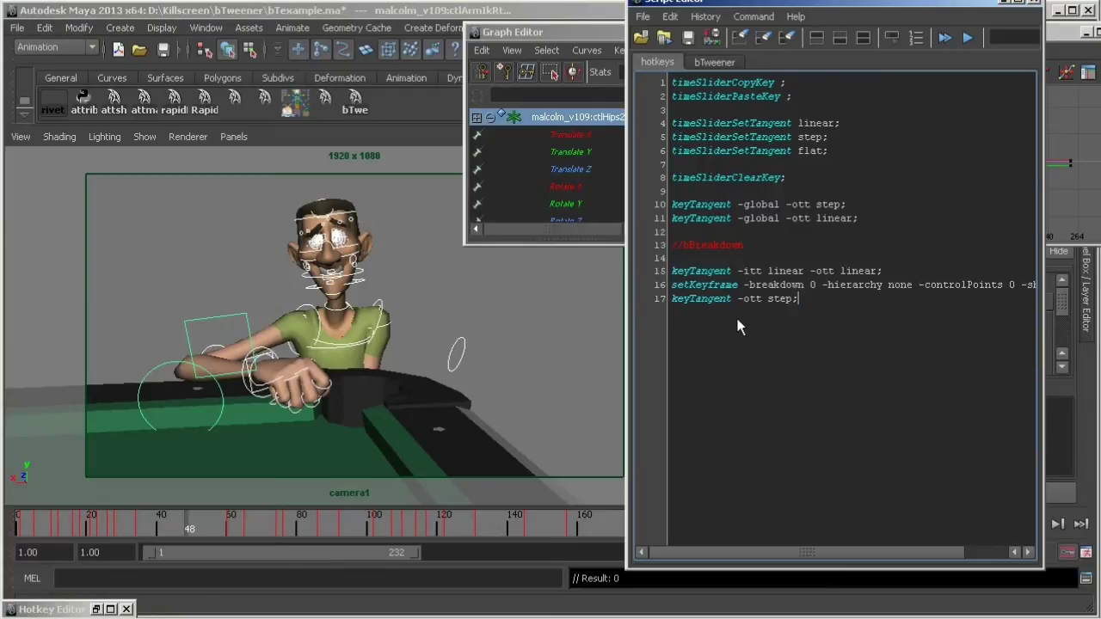
Run the entire bTweener script from the Script Editor and minimize the editor
{"action": "left_click", "coordinate": [733, 64]}
{"action": "left_click", "coordinate": [848, 210]}
{"action": "left_click_drag", "start_coordinate": [1030, 295], "coordinate": [988, 444]}
{"action": "left_click", "coordinate": [869, 324]}
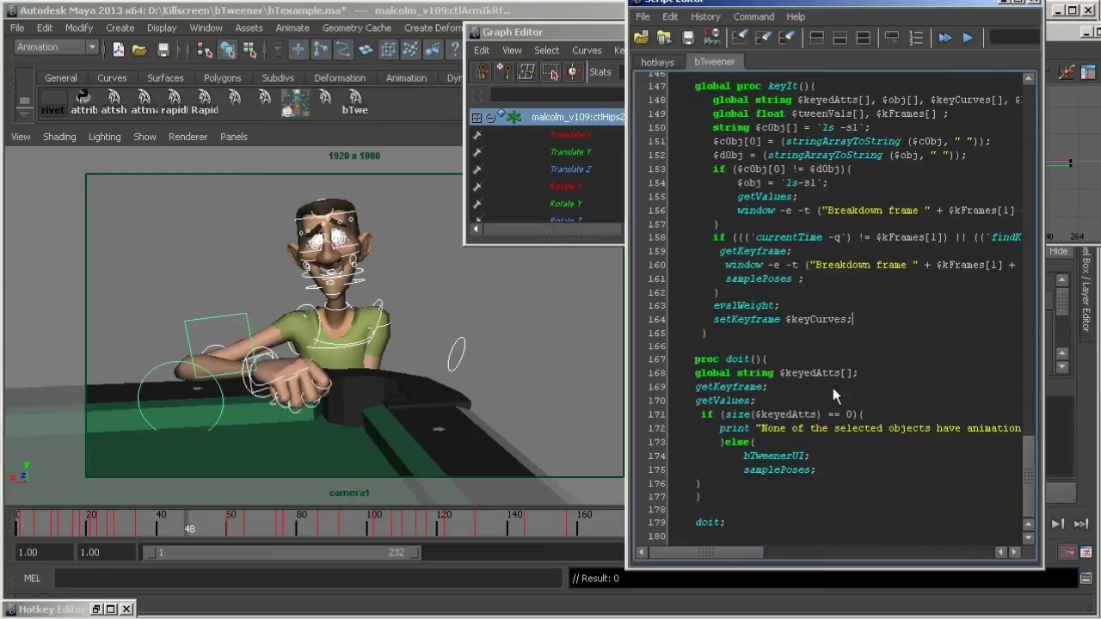
{"action": "key", "text": "ctrl+a"}
{"action": "key", "text": "ctrl+Return"}
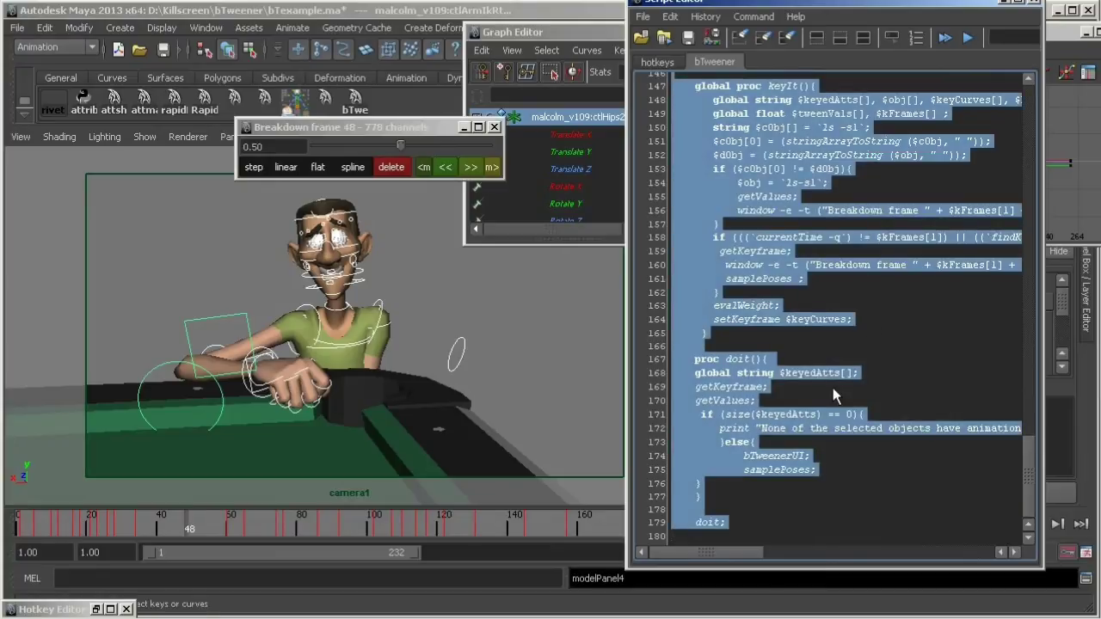
{"action": "left_click", "coordinate": [1010, 8]}
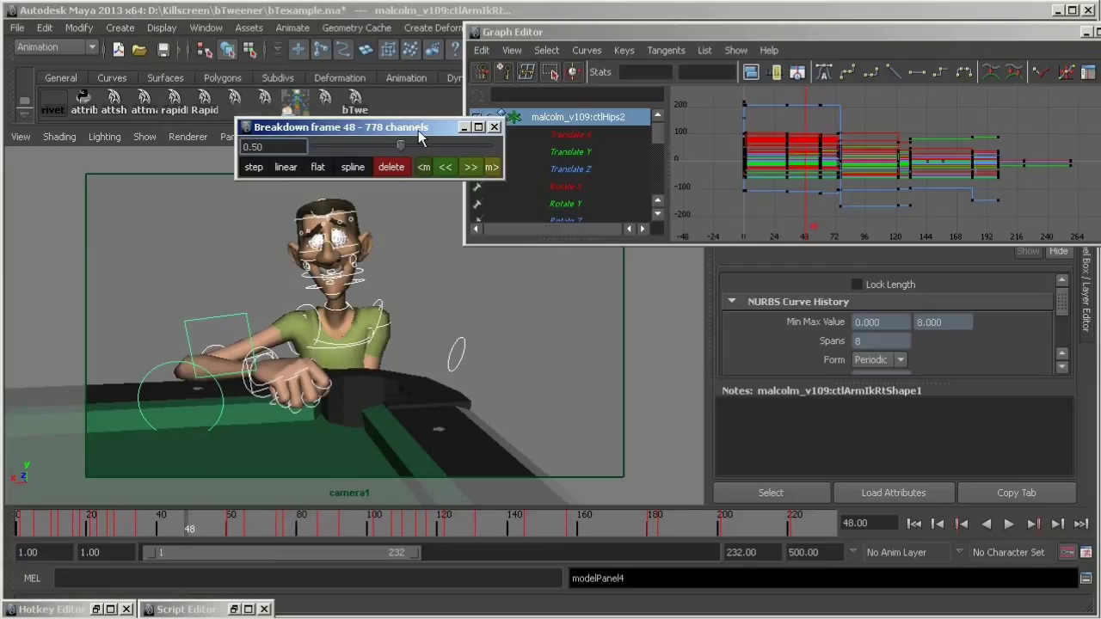
Adjust the frame 48 breakdown in bTweener, nudging the pose towards both neighbouring keys and setting the blend weight to 0.52
{"action": "left_click_drag", "start_coordinate": [317, 168], "coordinate": [274, 158]}
{"action": "left_click_drag", "start_coordinate": [236, 162], "coordinate": [293, 166]}
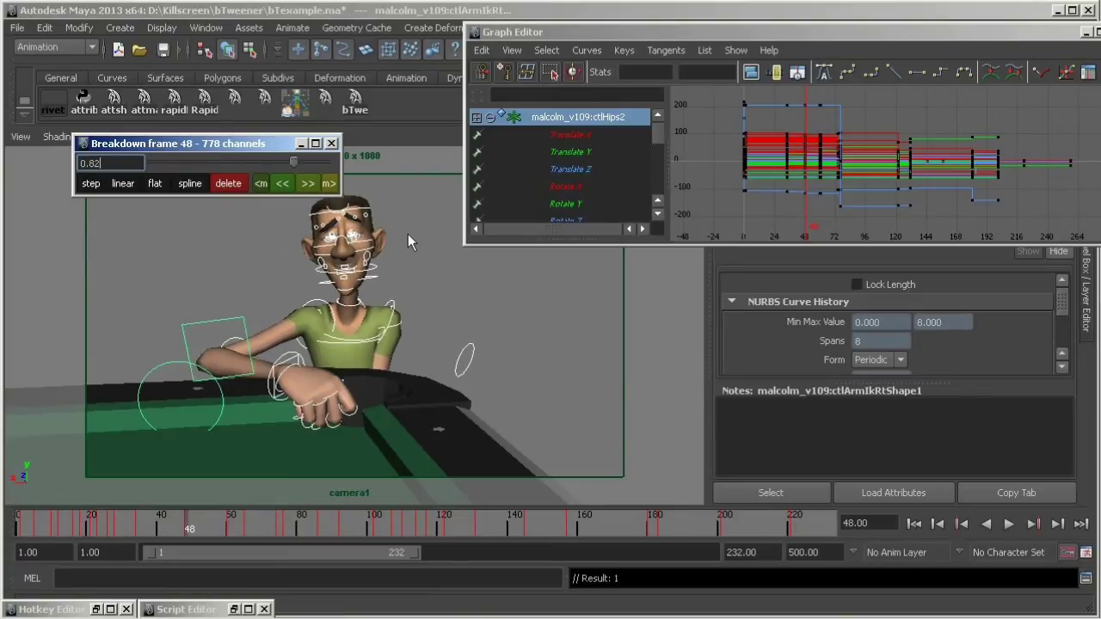
{"action": "left_click", "coordinate": [285, 184]}
{"action": "left_click", "coordinate": [307, 186]}
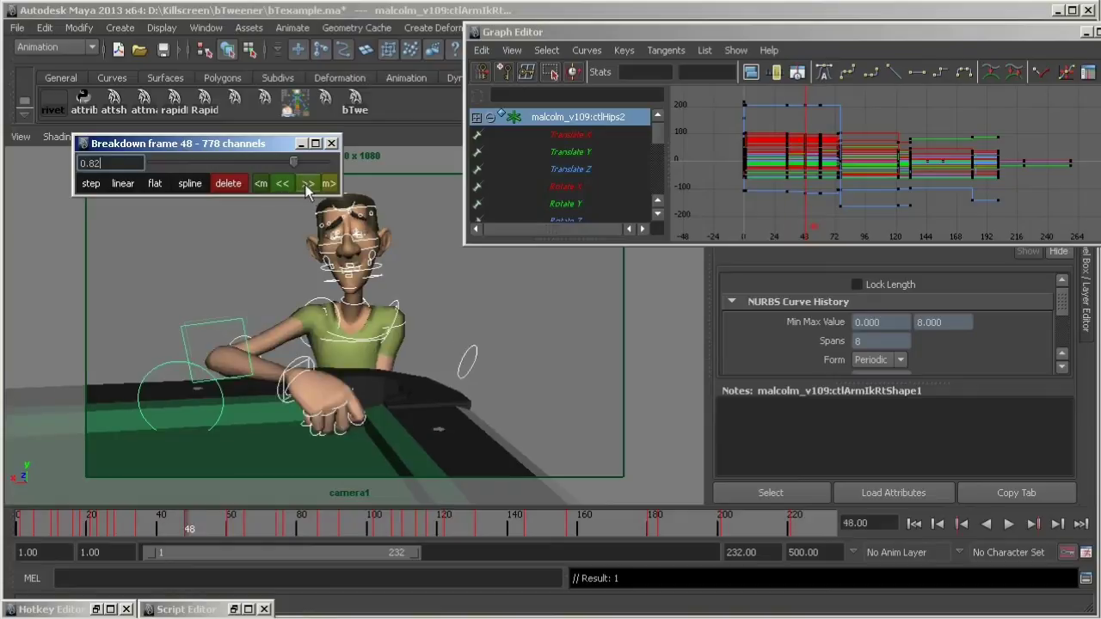
{"action": "left_click", "coordinate": [306, 185]}
{"action": "left_click", "coordinate": [285, 184]}
{"action": "left_click_drag", "start_coordinate": [288, 162], "coordinate": [241, 162]}
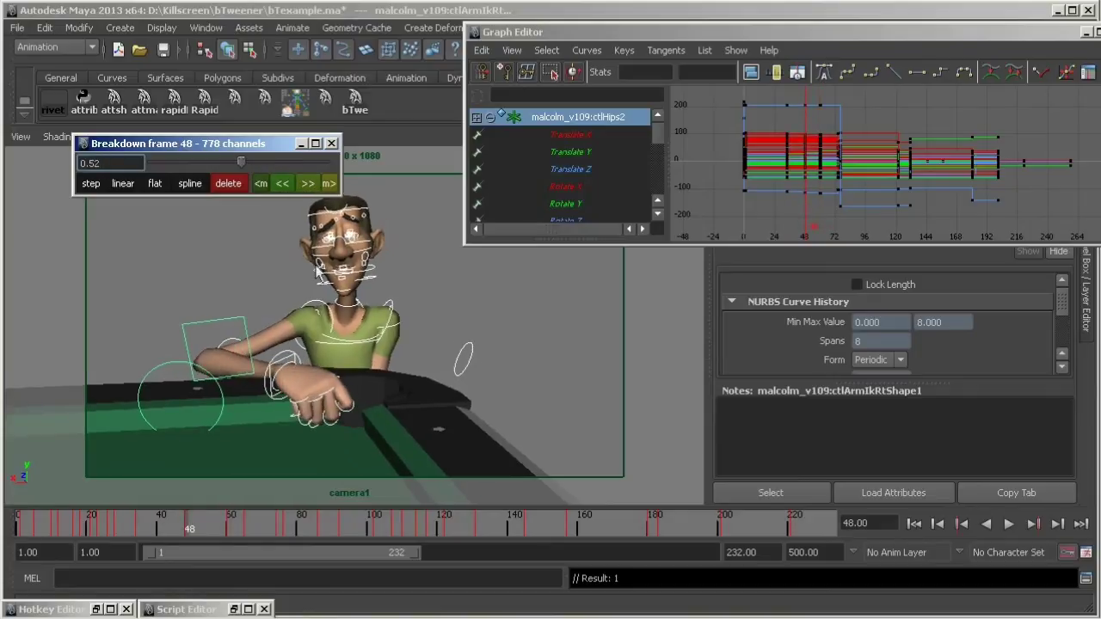
Set stepped tangents on the frame 48 breakdown in bTweener and jump between its neighbouring keyframes to compare the poses
{"action": "left_click", "coordinate": [92, 185]}
{"action": "left_click", "coordinate": [282, 185]}
{"action": "left_click", "coordinate": [305, 185]}
{"action": "left_click", "coordinate": [305, 185]}
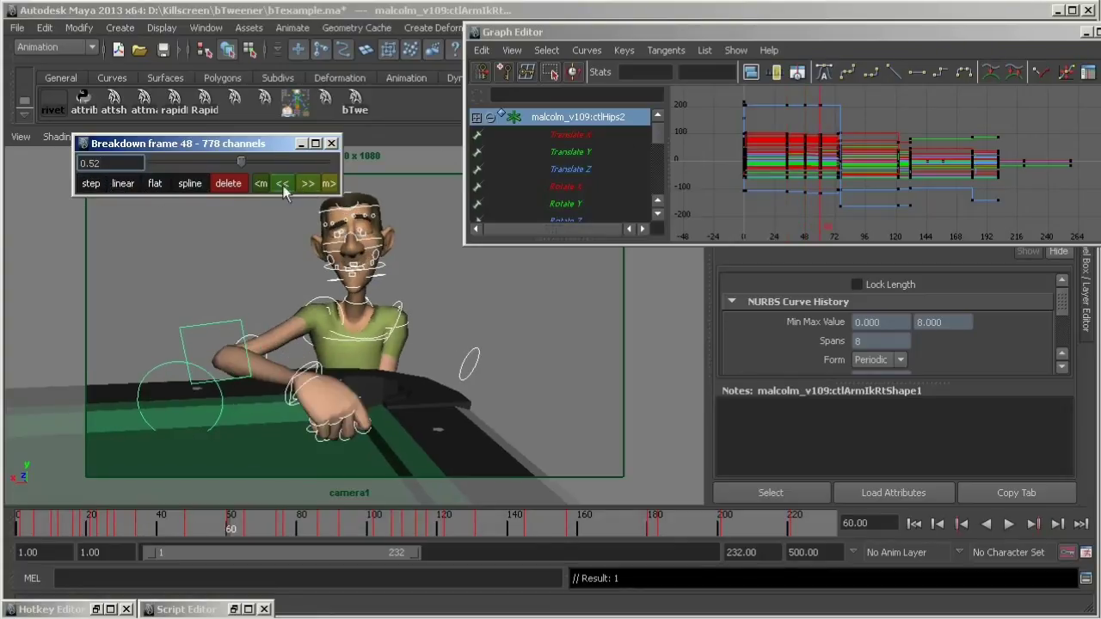
Return to the frame 48 breakdown and move its key forward in time to frame 51 with bTweener
{"action": "left_click", "coordinate": [282, 183]}
{"action": "left_click", "coordinate": [329, 183]}
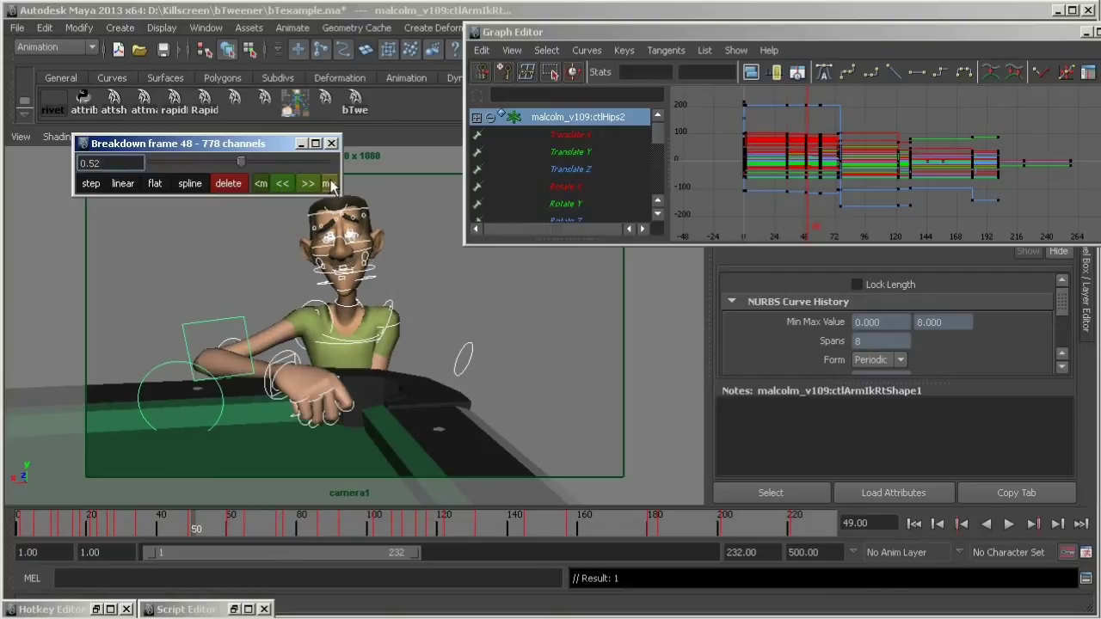
{"action": "left_click", "coordinate": [330, 183]}
{"action": "left_click", "coordinate": [330, 183]}
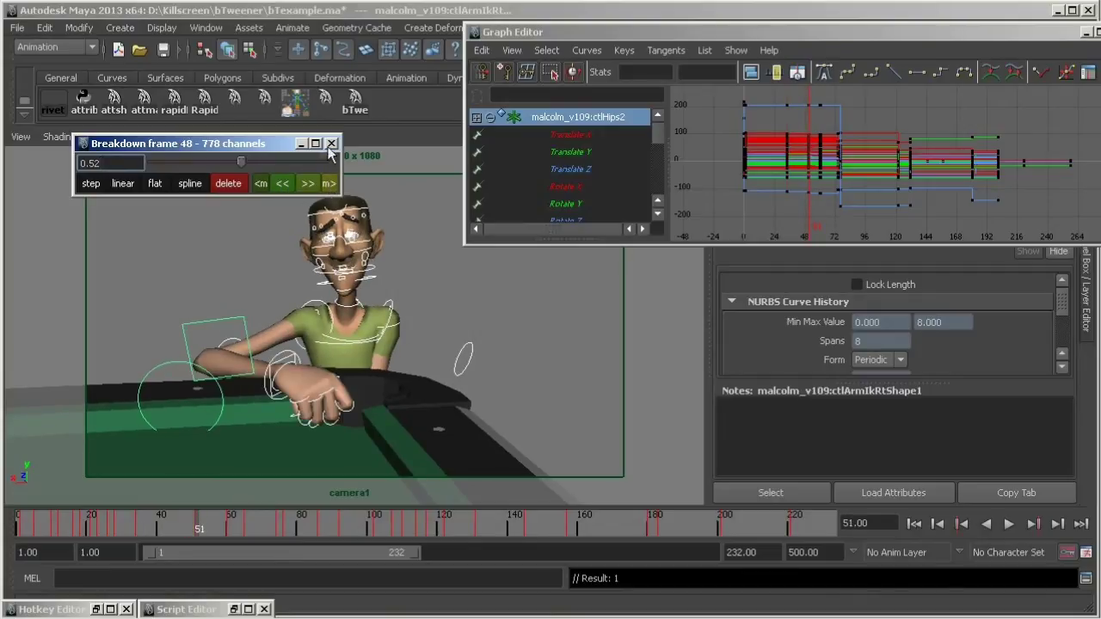
Add a breakdown at frame 70 with bTweener, setting its blend weight to 0.07
{"action": "left_click_drag", "start_coordinate": [329, 146], "coordinate": [323, 124]}
{"action": "left_click_drag", "start_coordinate": [222, 526], "coordinate": [266, 528]}
{"action": "left_click_drag", "start_coordinate": [234, 139], "coordinate": [156, 140]}
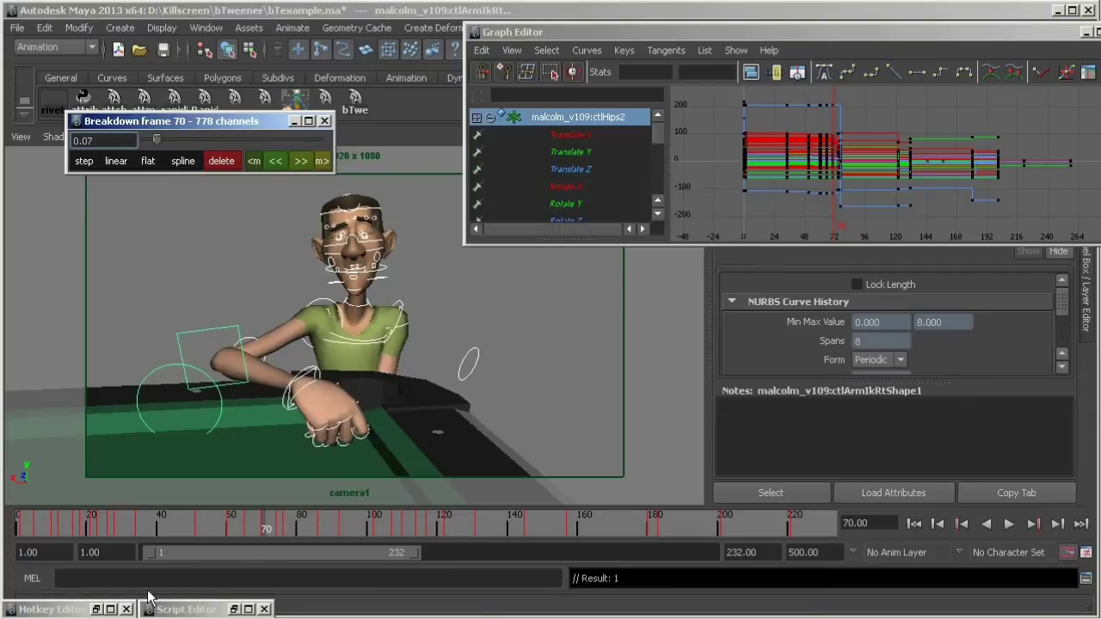
Review the global_linear command in the Hotkey Editor and the tangent, clear-key and breakdown hotkey scripts in the Script Editor
{"action": "left_click", "coordinate": [96, 609]}
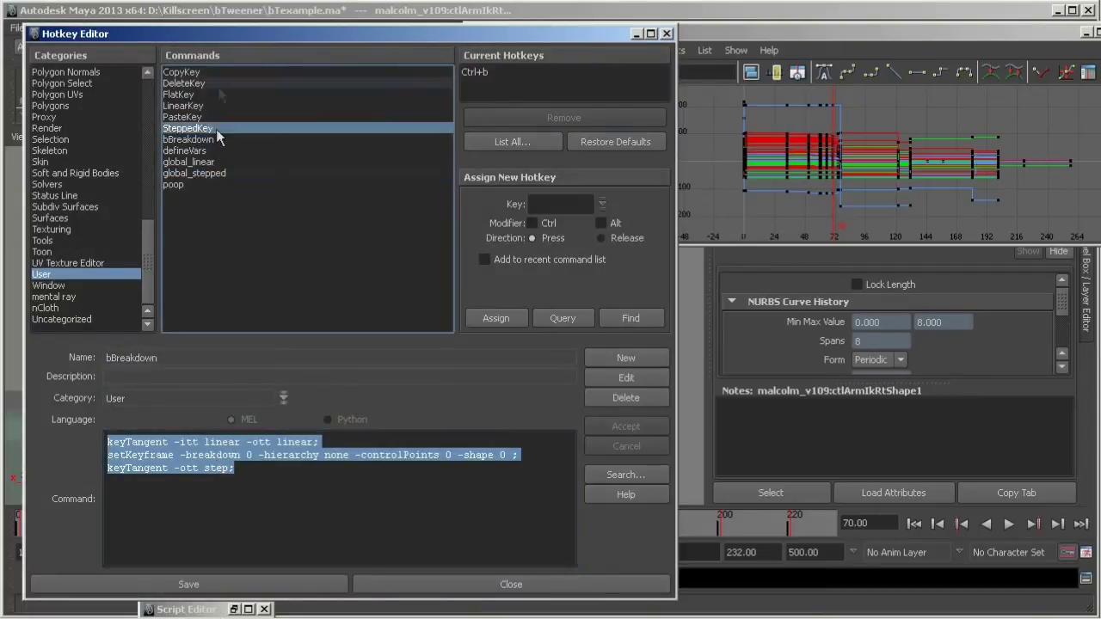
{"action": "left_click", "coordinate": [193, 162]}
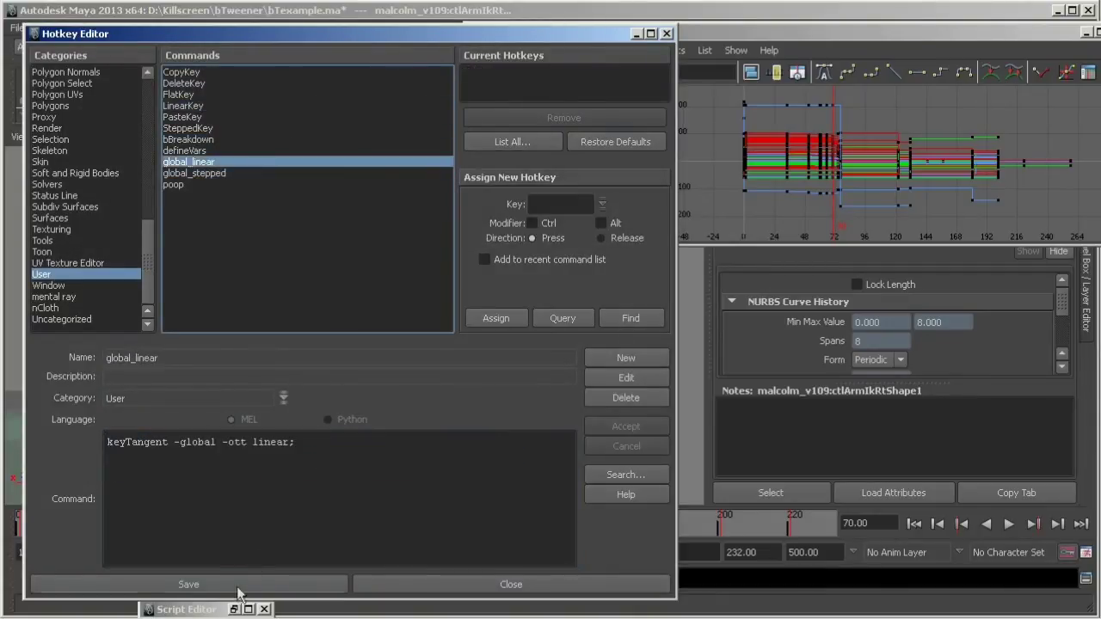
{"action": "left_click", "coordinate": [232, 610]}
{"action": "left_click", "coordinate": [657, 62]}
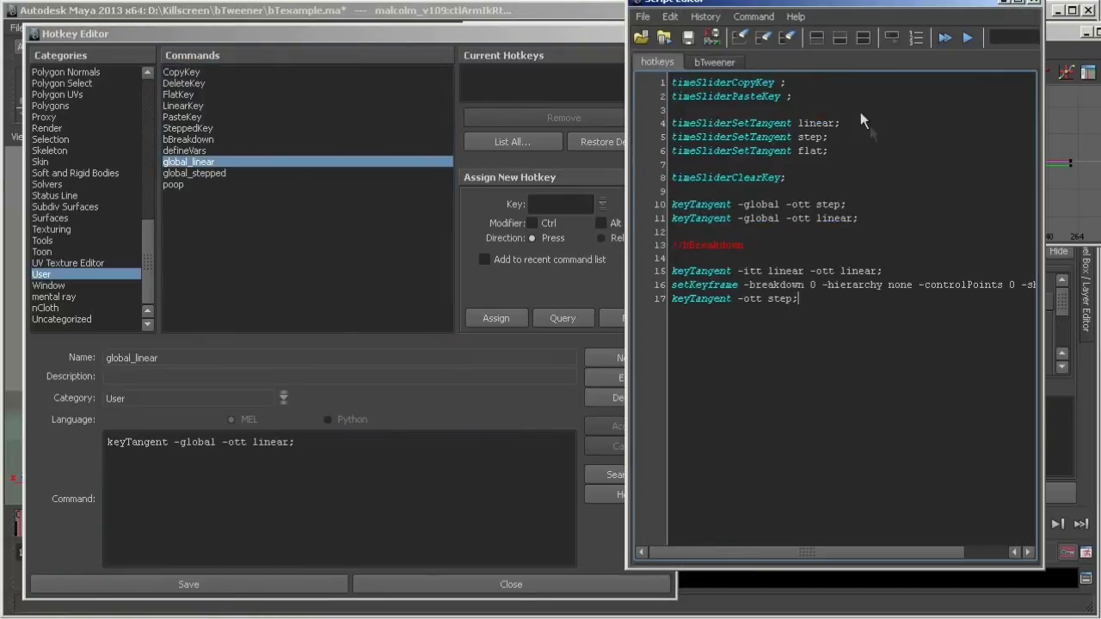
{"action": "left_click_drag", "start_coordinate": [671, 123], "coordinate": [885, 145]}
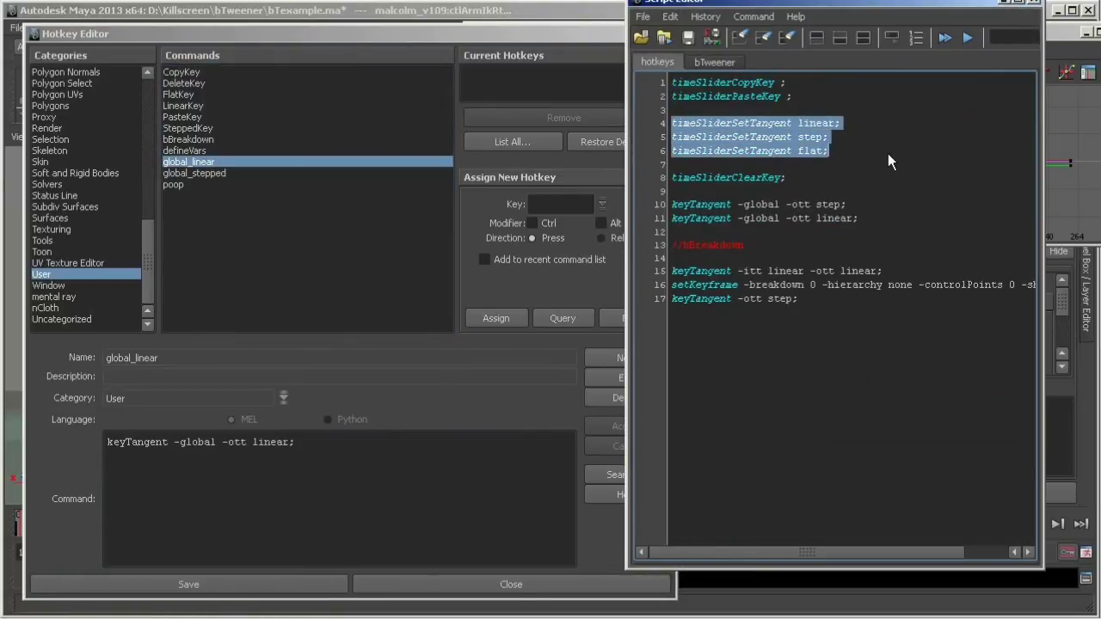
{"action": "triple_click", "coordinate": [695, 178]}
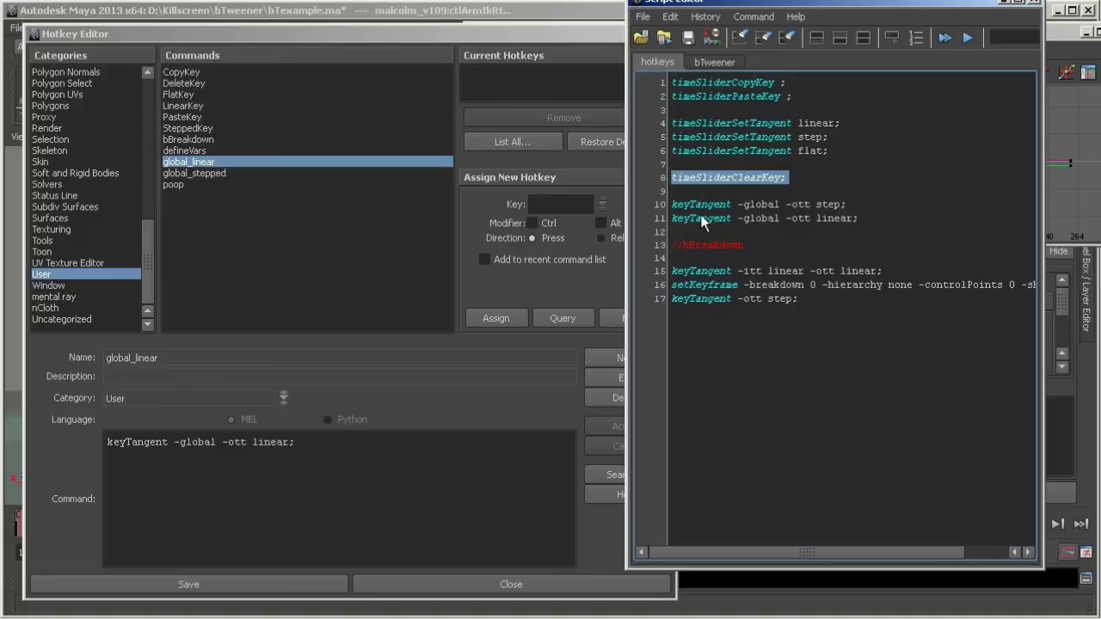
{"action": "triple_click", "coordinate": [857, 213]}
{"action": "triple_click", "coordinate": [825, 219]}
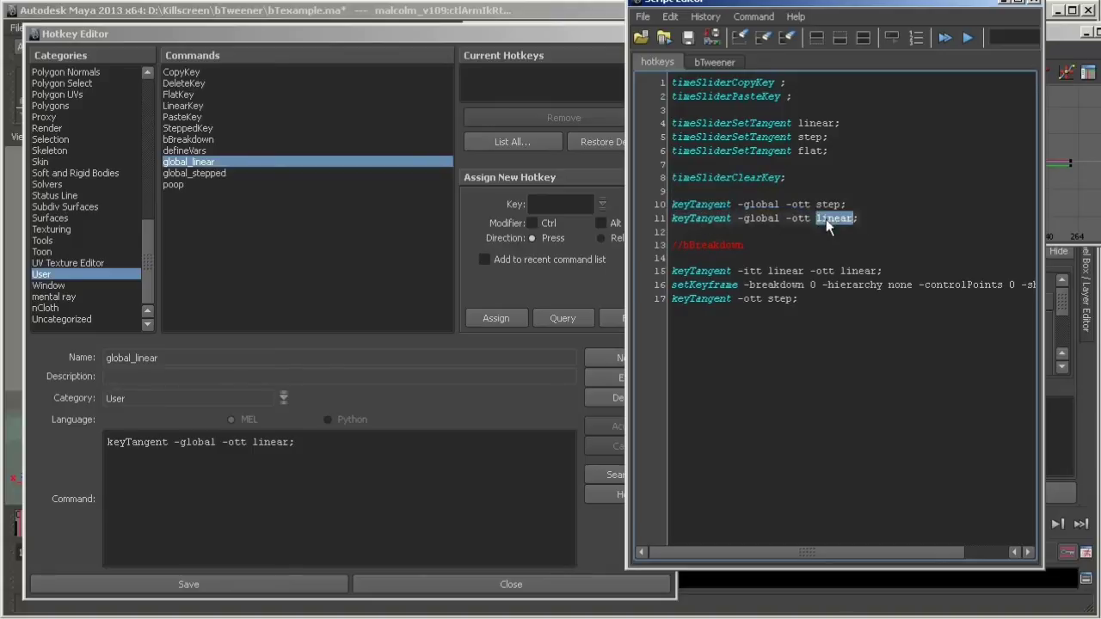
{"action": "left_click", "coordinate": [839, 294]}
Close the Hotkey Editor and rearrange the Script Editor and bTweener windows so that they sit side by side
{"action": "left_click_drag", "start_coordinate": [601, 39], "coordinate": [472, 432]}
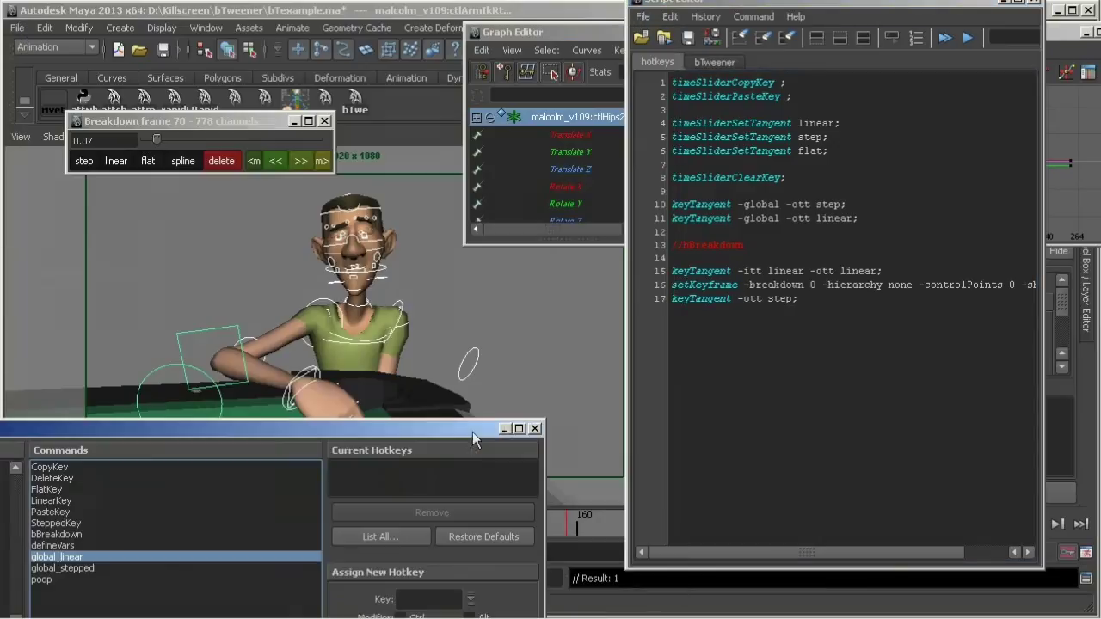
{"action": "left_click", "coordinate": [530, 428]}
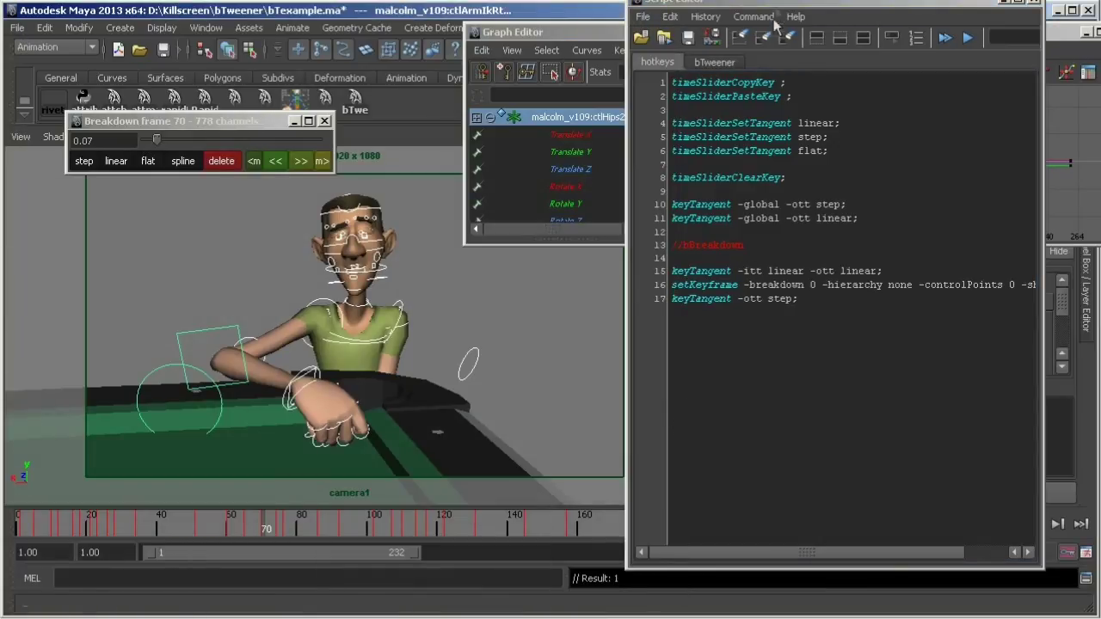
{"action": "left_click_drag", "start_coordinate": [775, 5], "coordinate": [606, 47]}
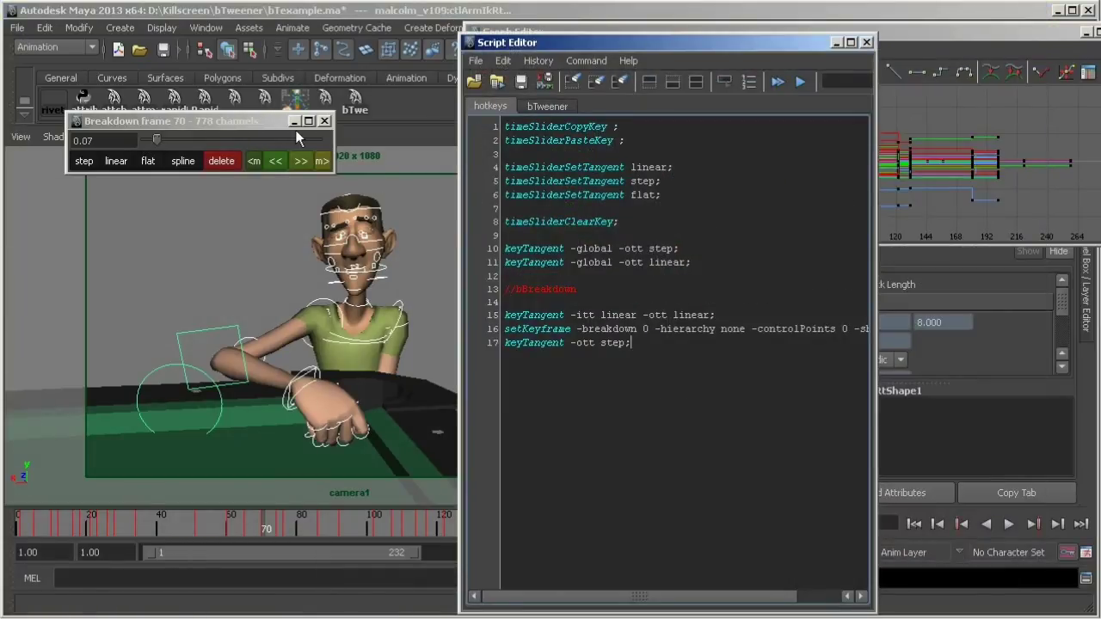
{"action": "left_click_drag", "start_coordinate": [295, 123], "coordinate": [396, 165]}
Review the full bTweener script in the Script Editor and minimize the editor with the hotkeys scripts in front
{"action": "left_click", "coordinate": [547, 105]}
{"action": "key", "text": "ctrl+a"}
{"action": "left_click", "coordinate": [722, 235]}
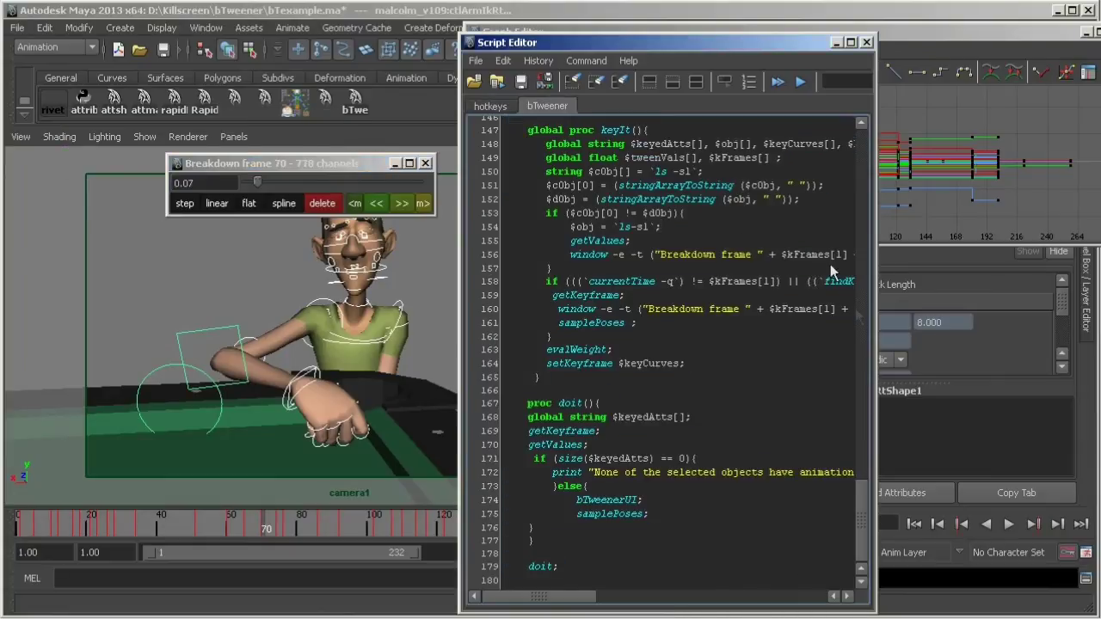
{"action": "left_click_drag", "start_coordinate": [866, 507], "coordinate": [866, 138]}
{"action": "left_click", "coordinate": [490, 106]}
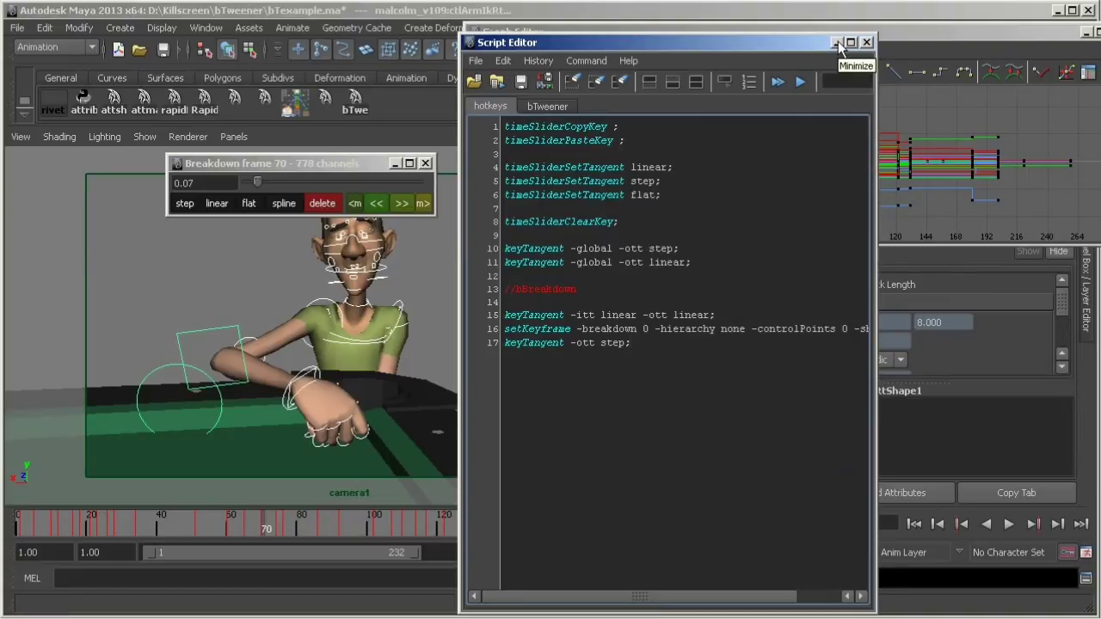
{"action": "left_click", "coordinate": [836, 42]}
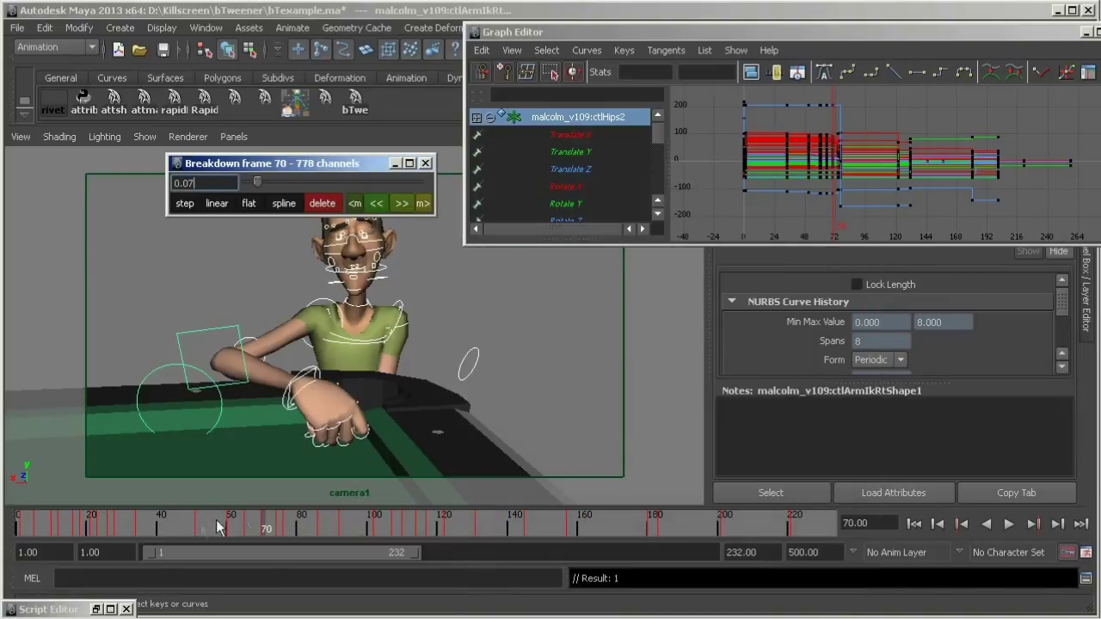